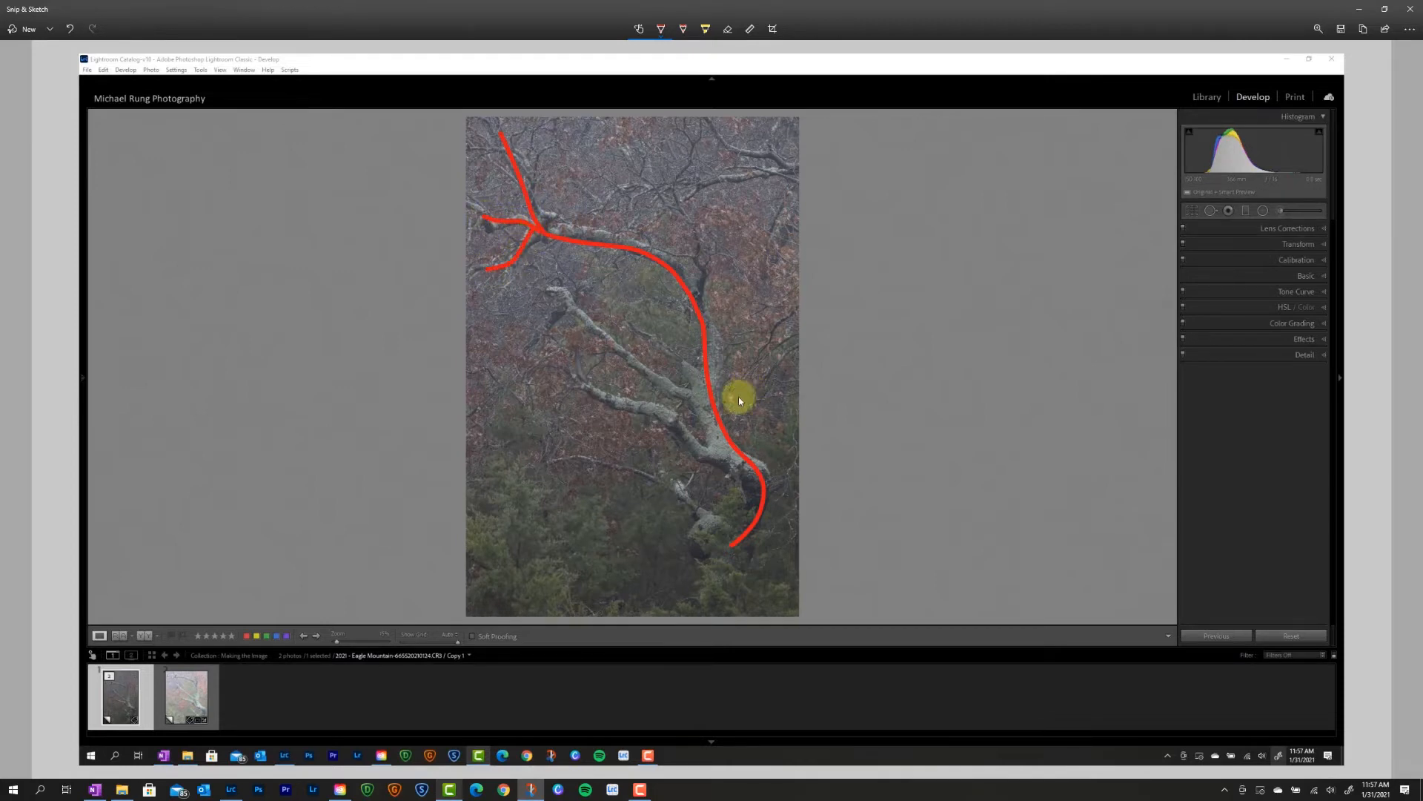
Trace the two lower branches and underline the shooting information below the histogram in red ink, and erase all ink
drag(565, 300, 660, 385)
drag(731, 457, 621, 396)
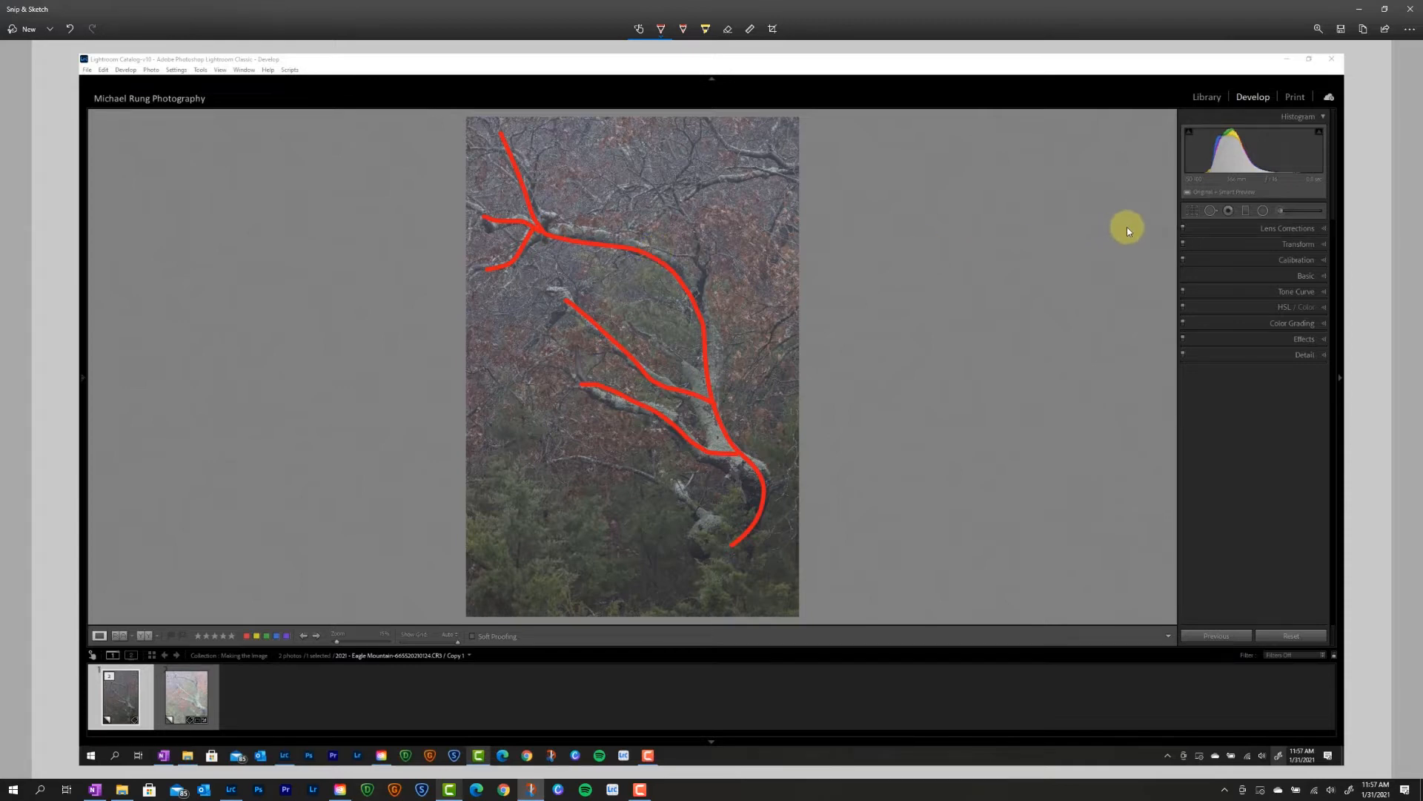
drag(1225, 184, 1245, 183)
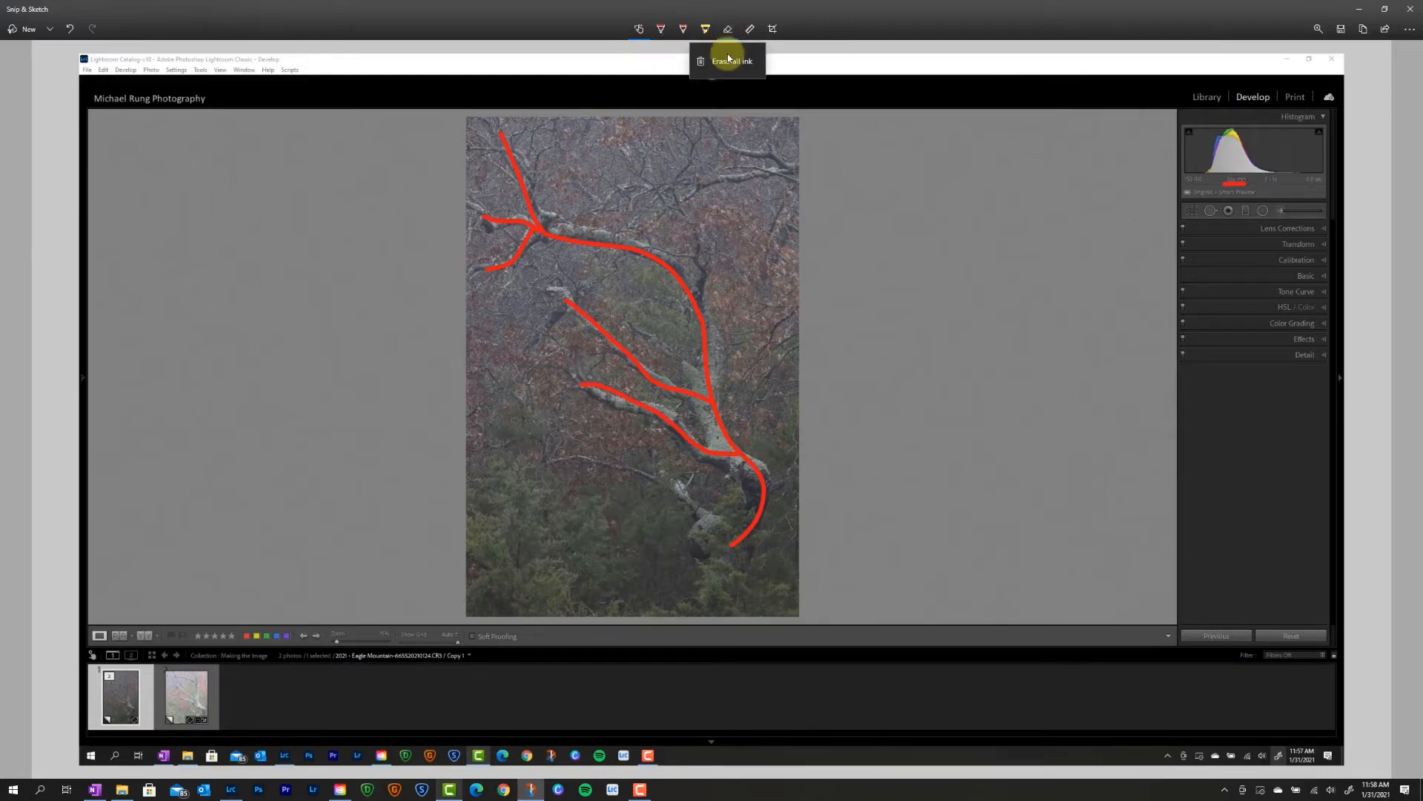
click(728, 61)
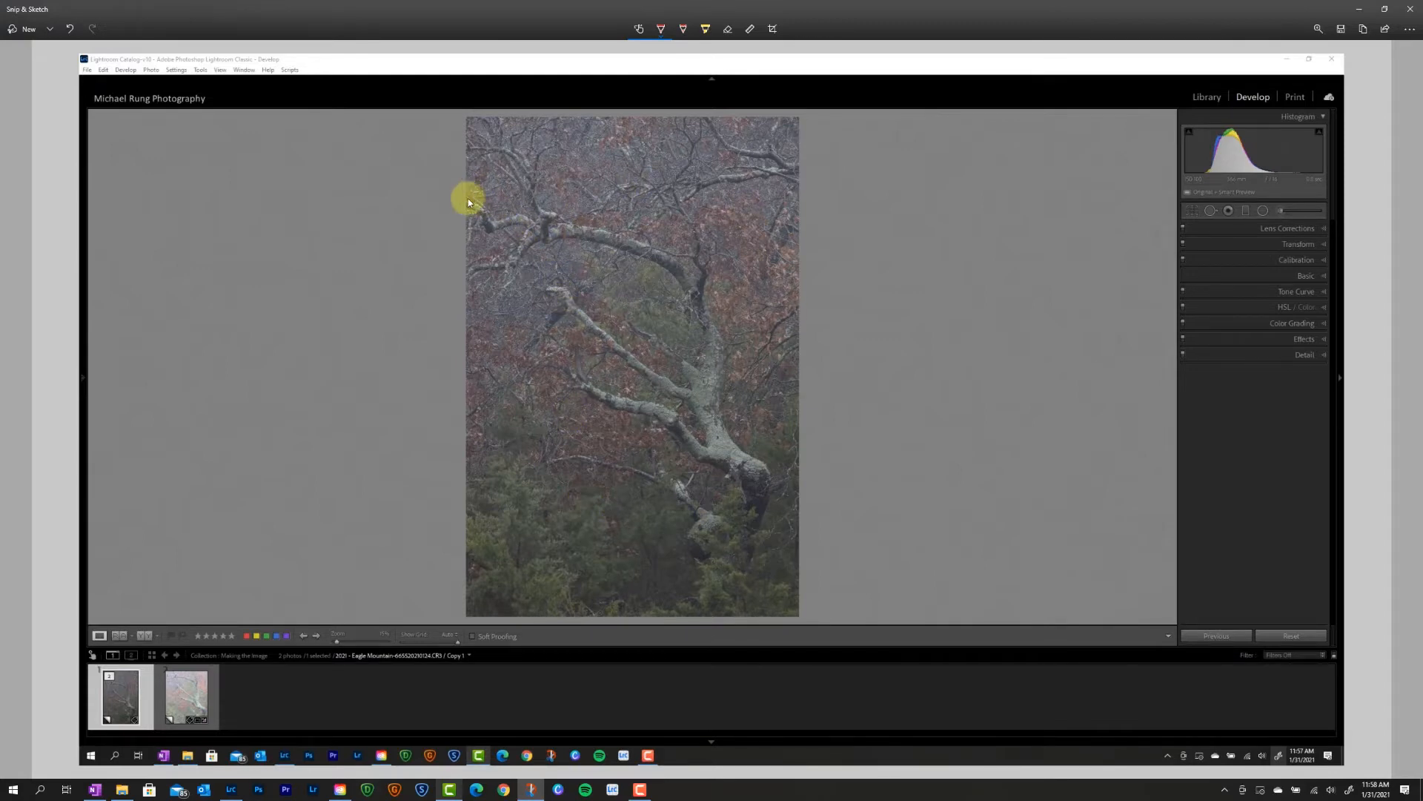
Mark red boundary lines across the upper and lower parts of the photo and scribble over the areas outside them
drag(449, 184, 512, 190)
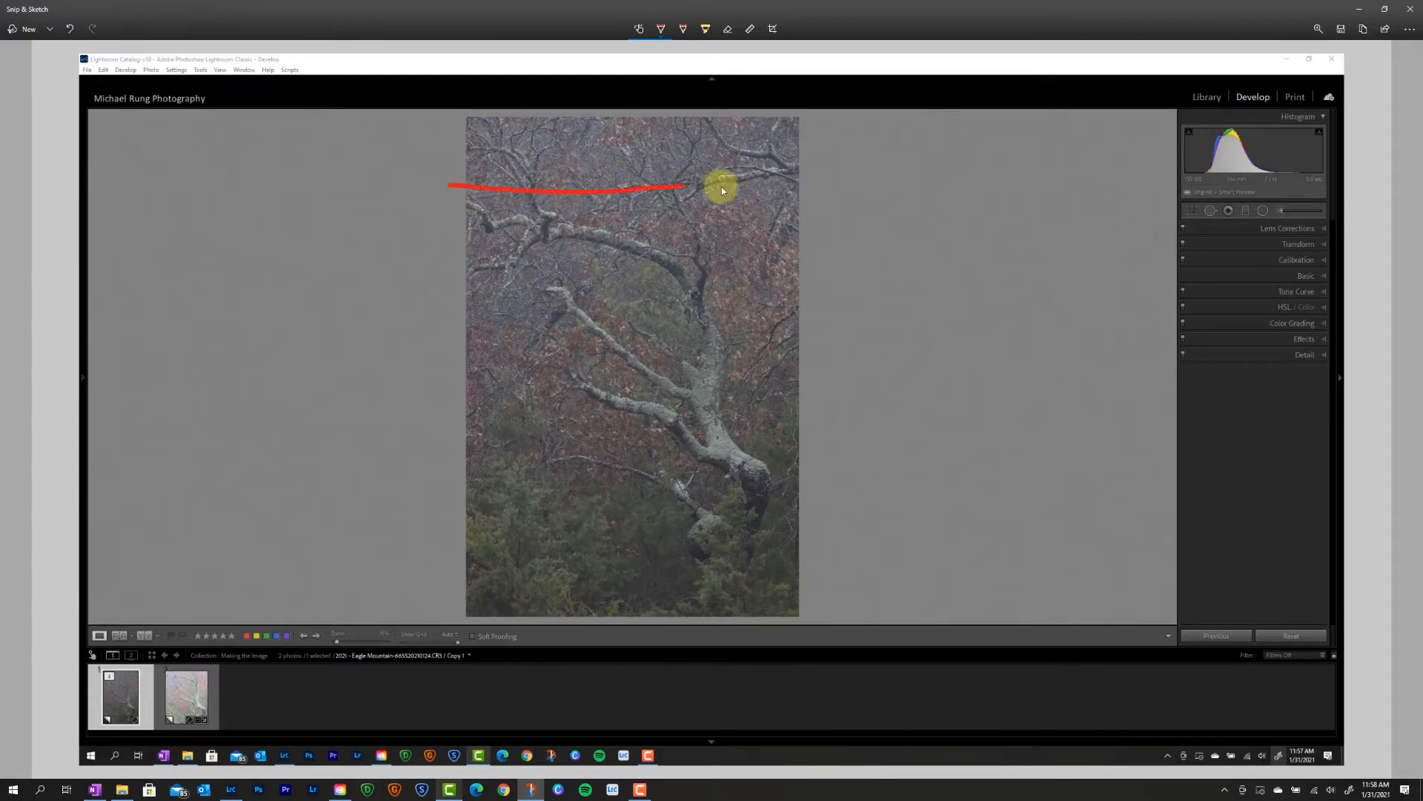
mouse_move(808, 184)
mouse_down()
mouse_move(733, 161)
mouse_move(495, 149)
mouse_up()
mouse_move(790, 161)
mouse_down()
mouse_move(731, 155)
mouse_move(706, 130)
mouse_move(791, 166)
mouse_move(714, 174)
mouse_up()
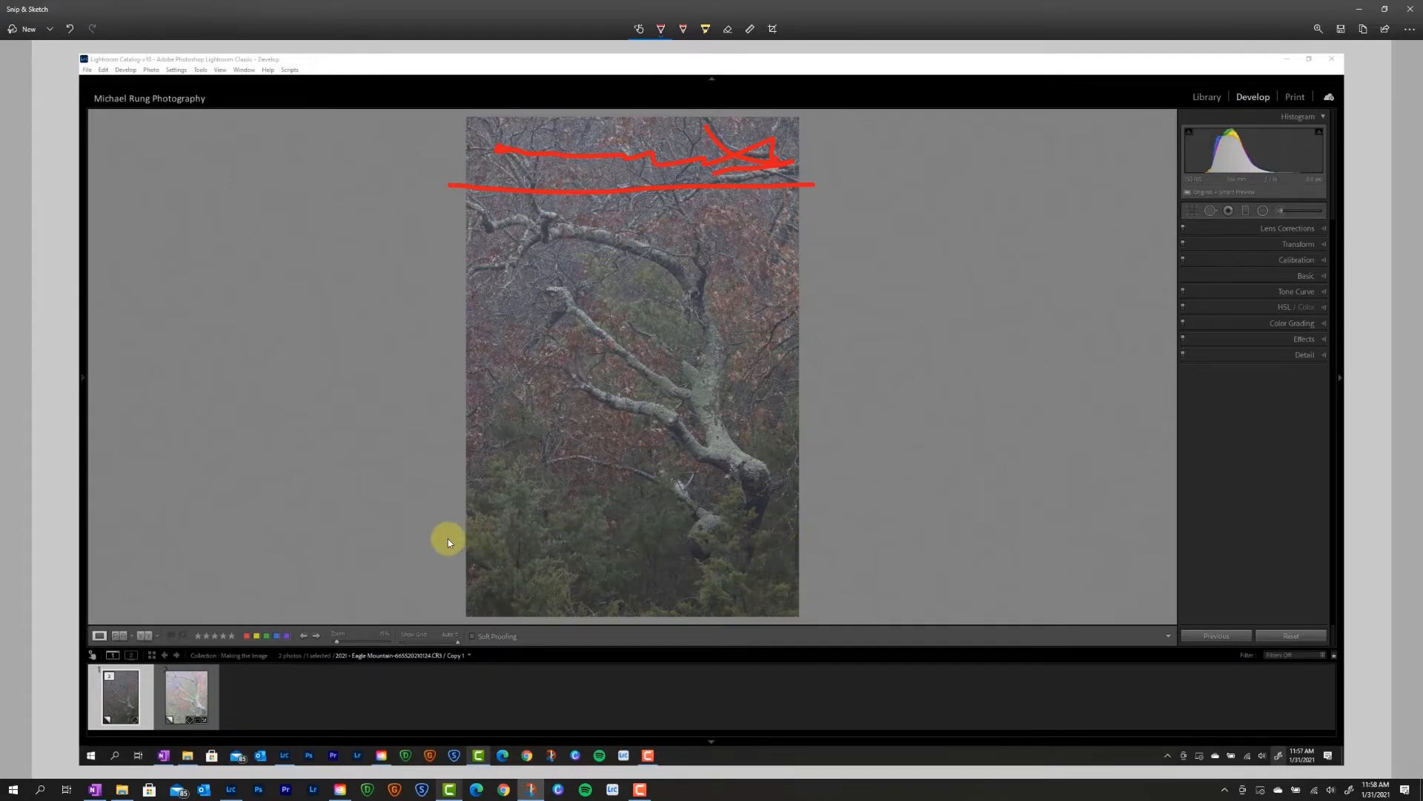
drag(444, 537, 704, 542)
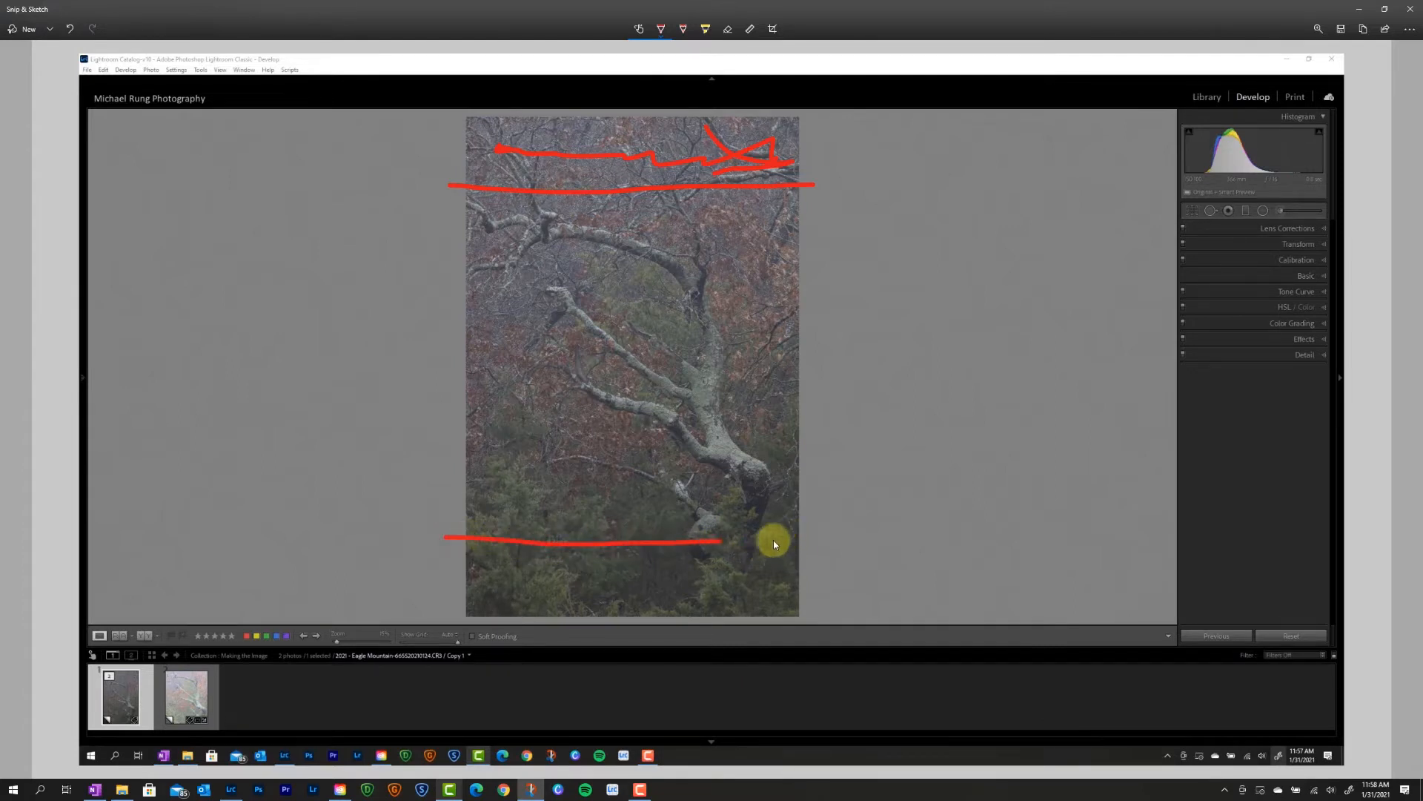
mouse_move(509, 562)
mouse_down()
mouse_move(492, 583)
mouse_move(661, 559)
mouse_move(721, 575)
mouse_up()
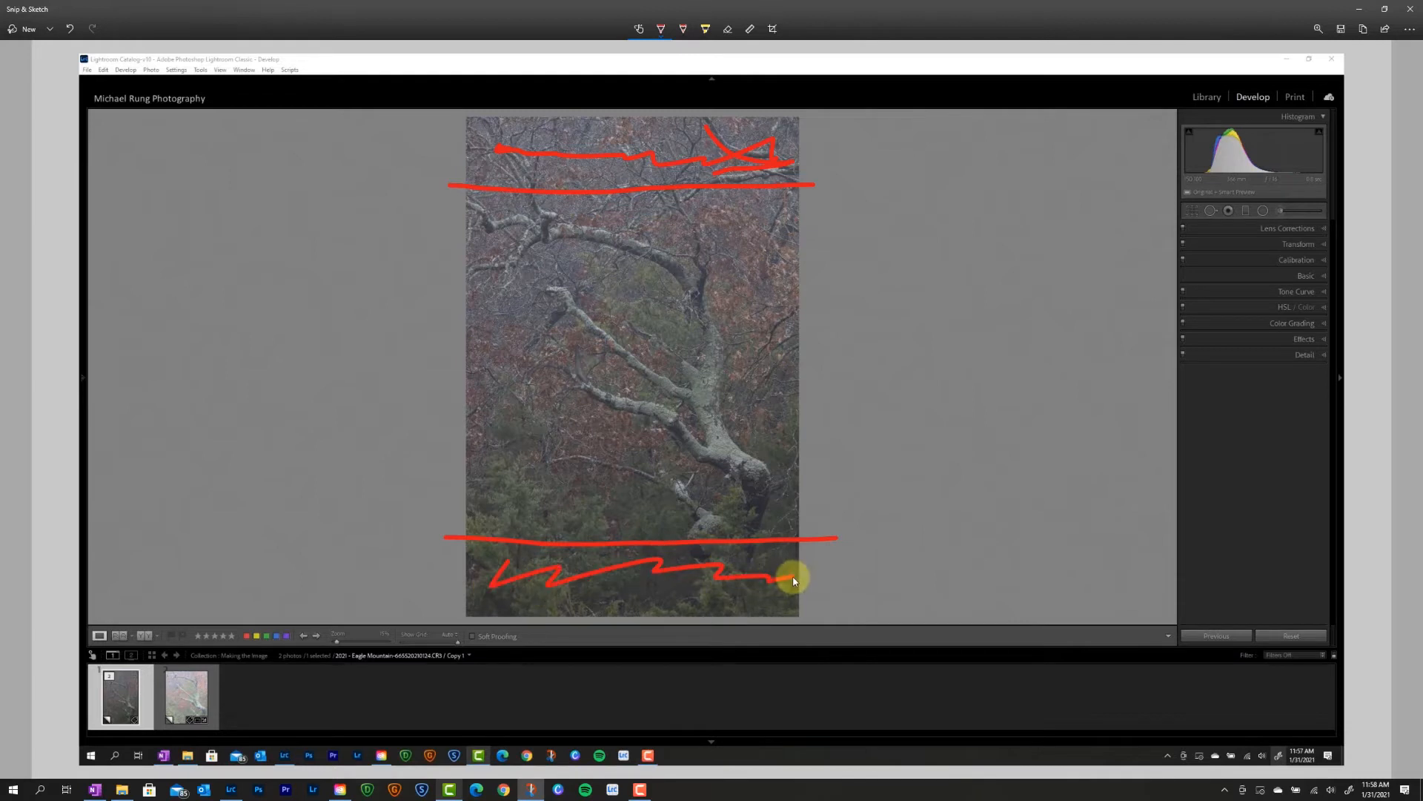
Sketch the main trunk and the two lower branches in red ink between the boundary lines, and erase all ink
mouse_move(751, 434)
mouse_down()
mouse_move(719, 320)
mouse_move(638, 209)
mouse_move(591, 197)
mouse_up()
mouse_move(576, 304)
mouse_down()
mouse_move(748, 495)
mouse_move(709, 453)
mouse_up()
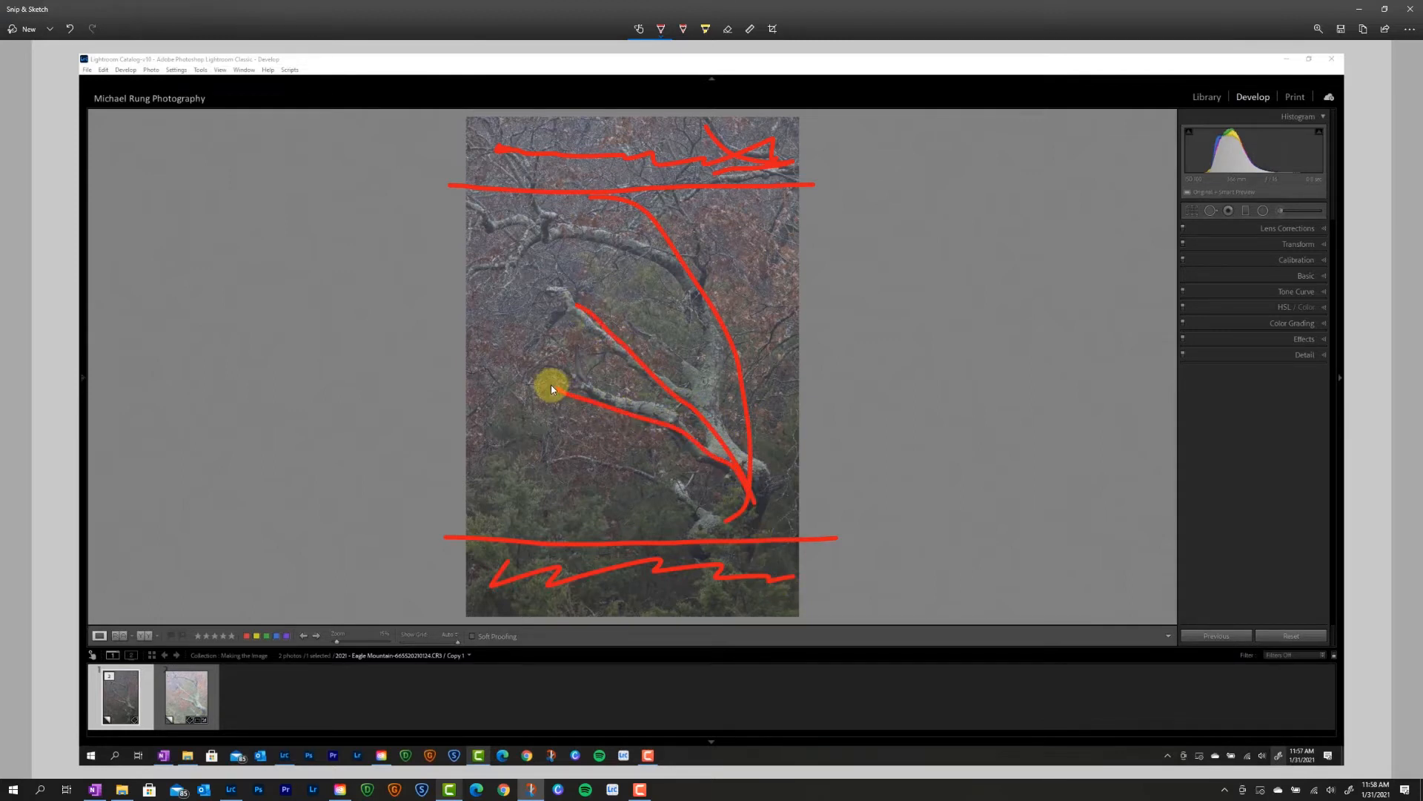
click(728, 35)
click(726, 62)
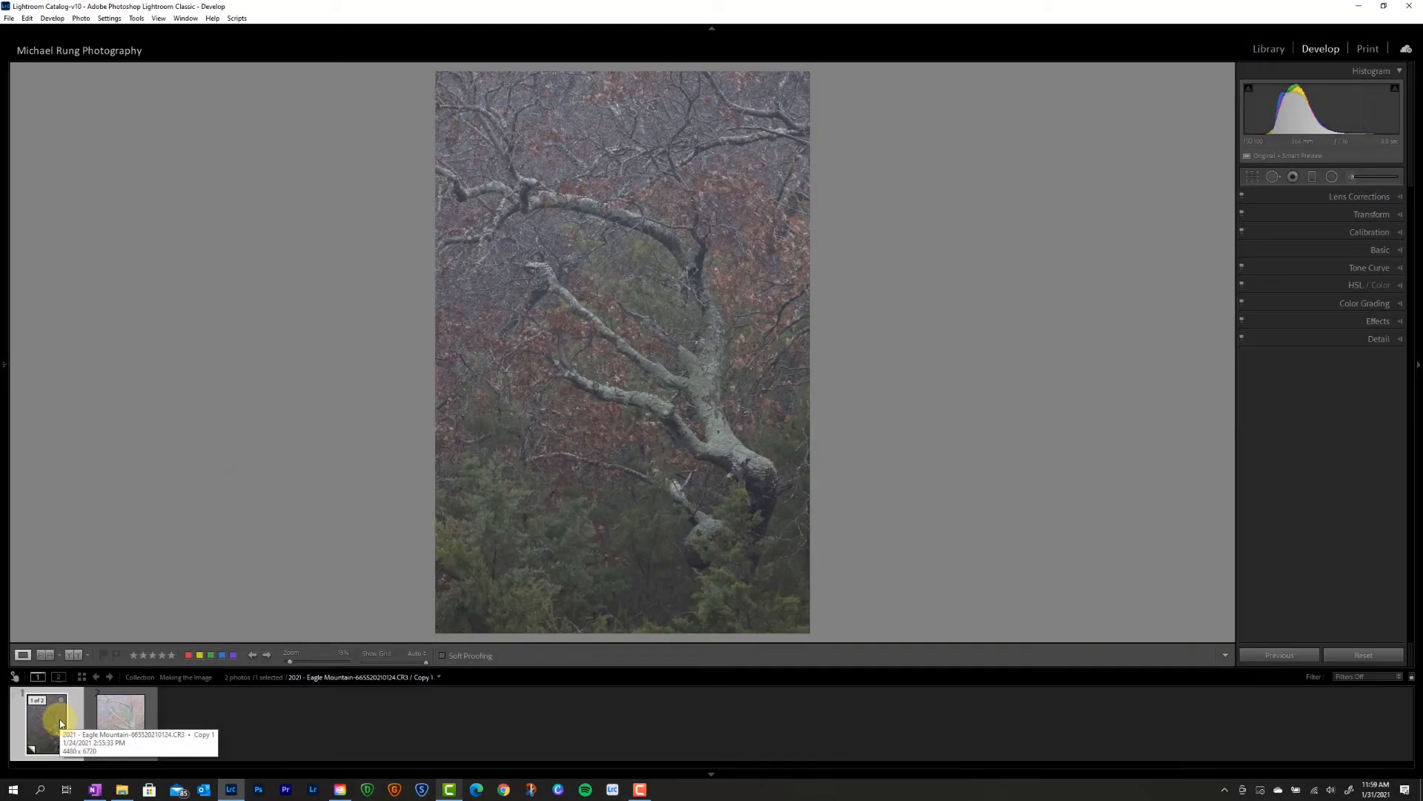
Select the second copy of the photo in Lightroom Classic and review its Basic adjustments and its difference from the first copy
click(122, 723)
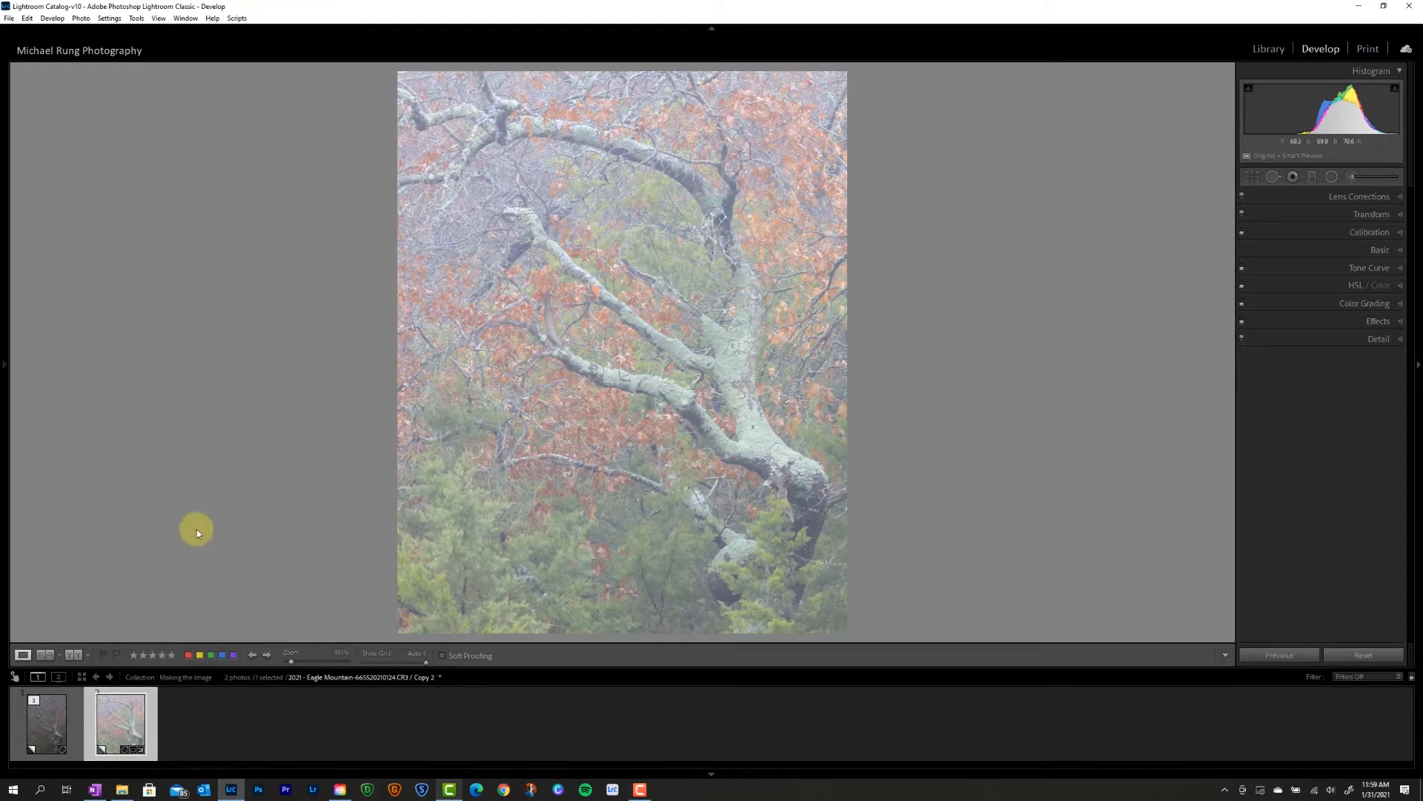
click(45, 654)
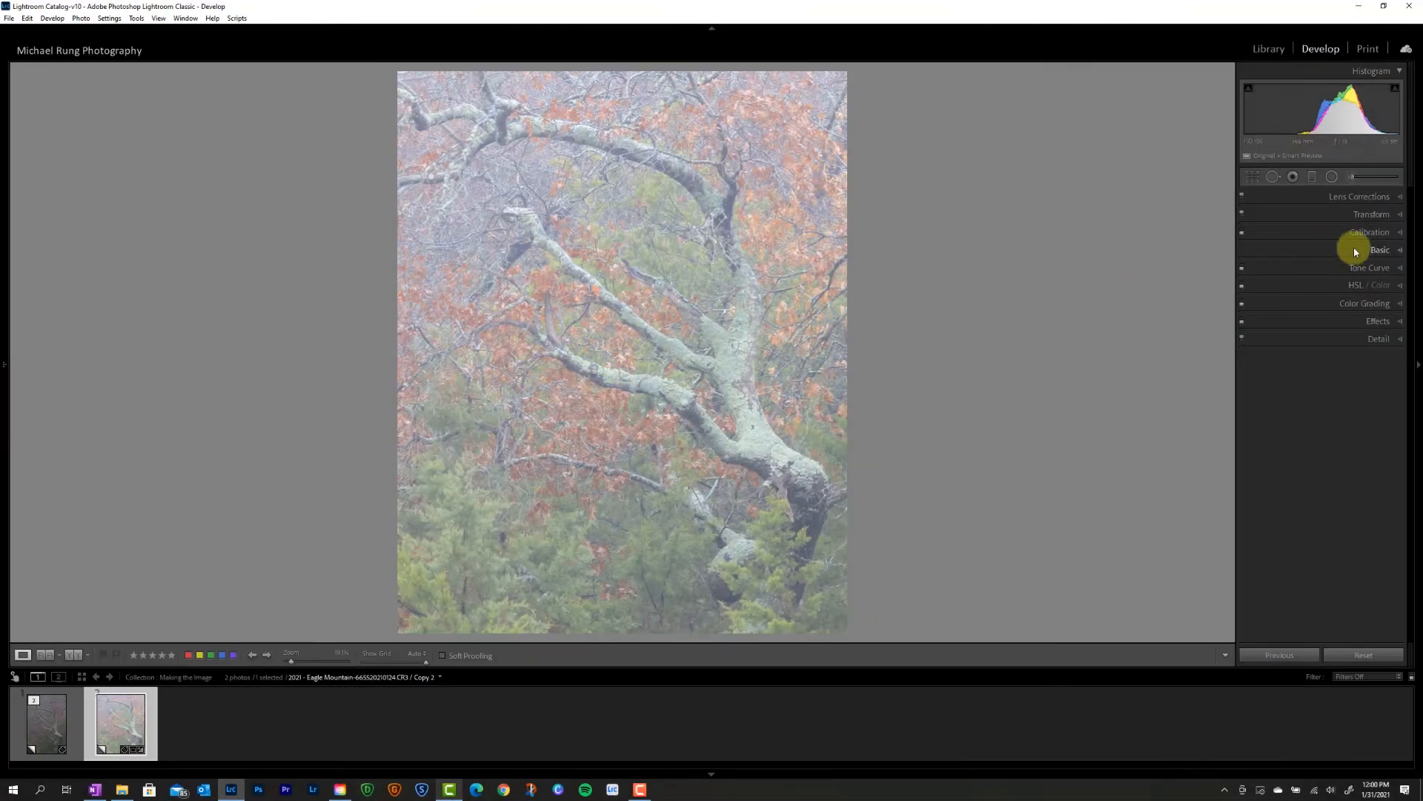
click(1341, 247)
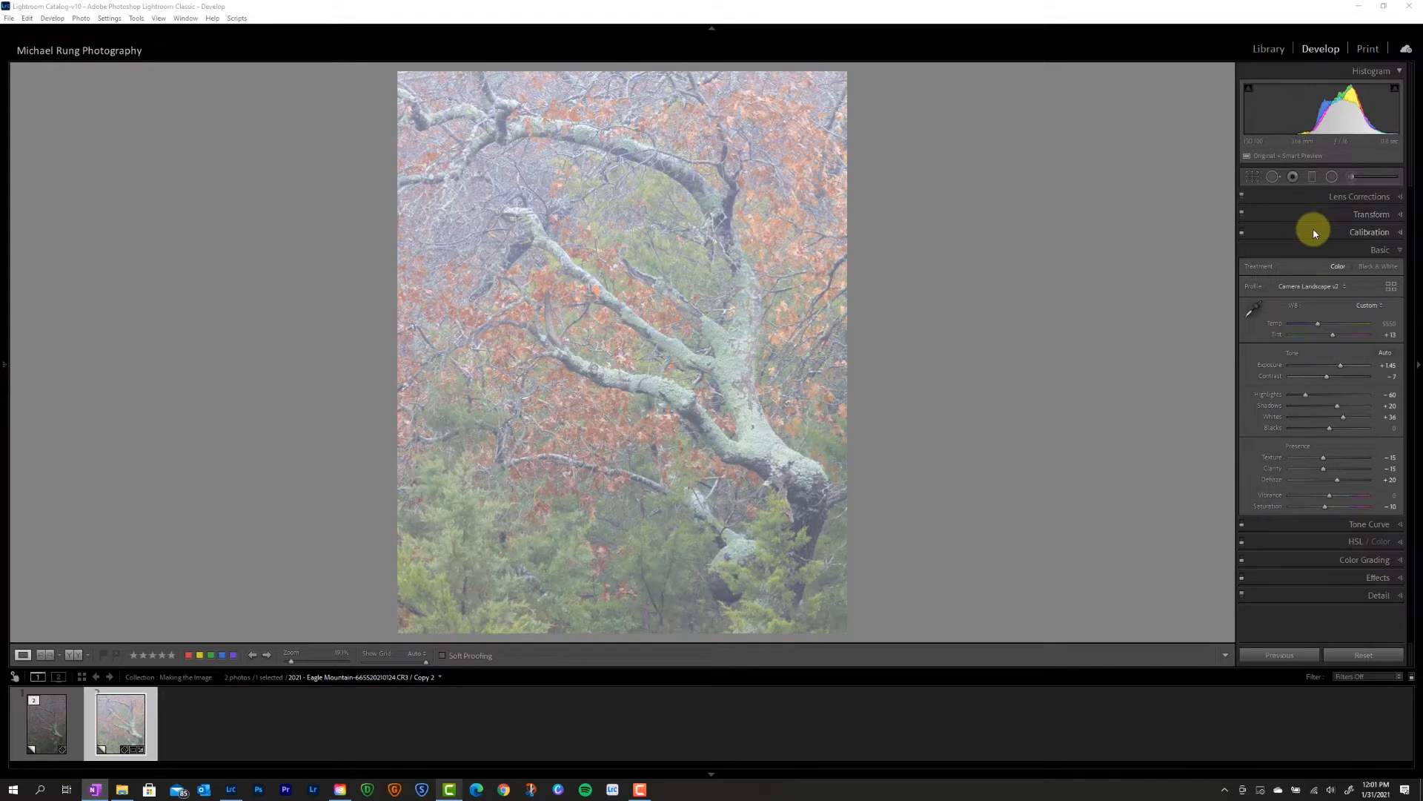
click(1344, 249)
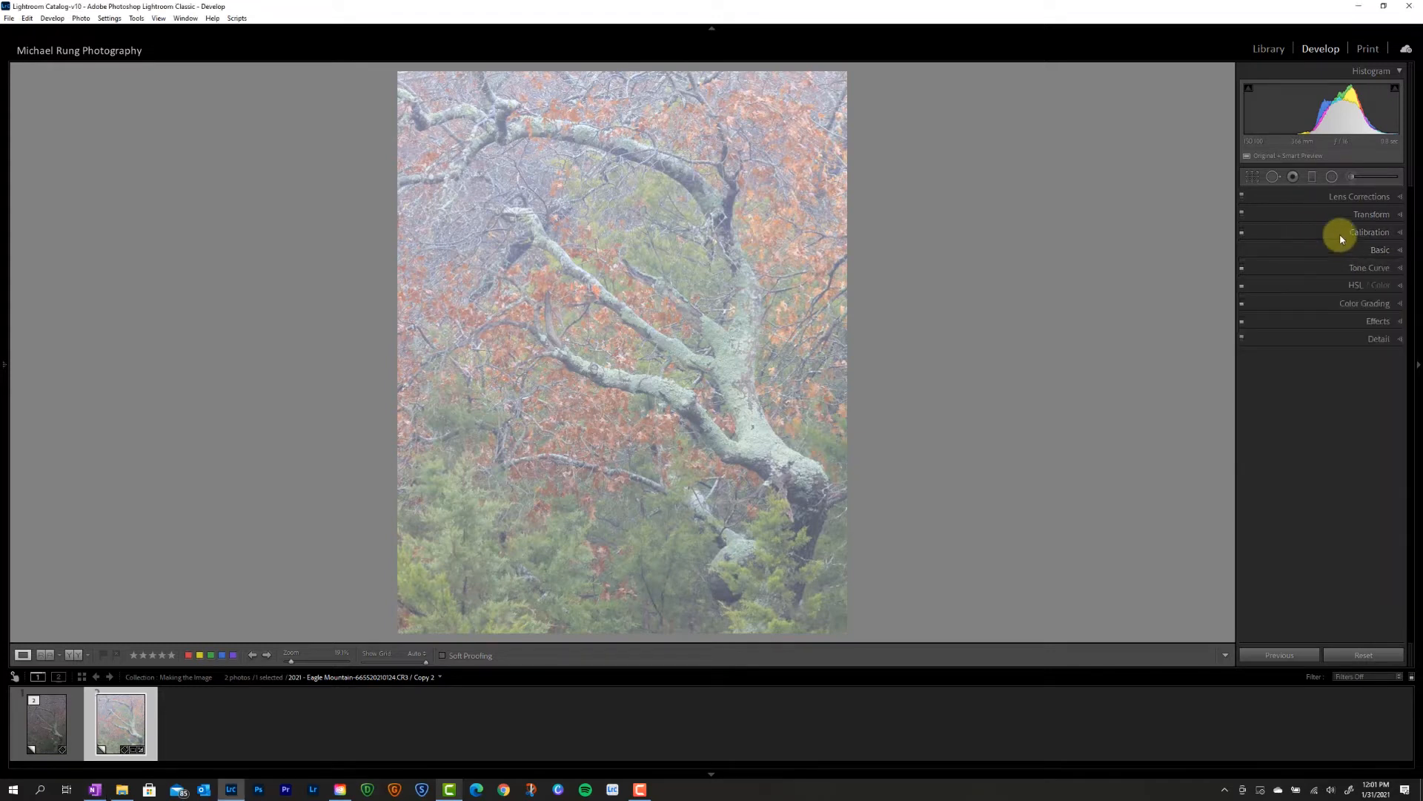
Enable the Calibration adjustments on the second copy, comparing the photo with and without them
click(1338, 232)
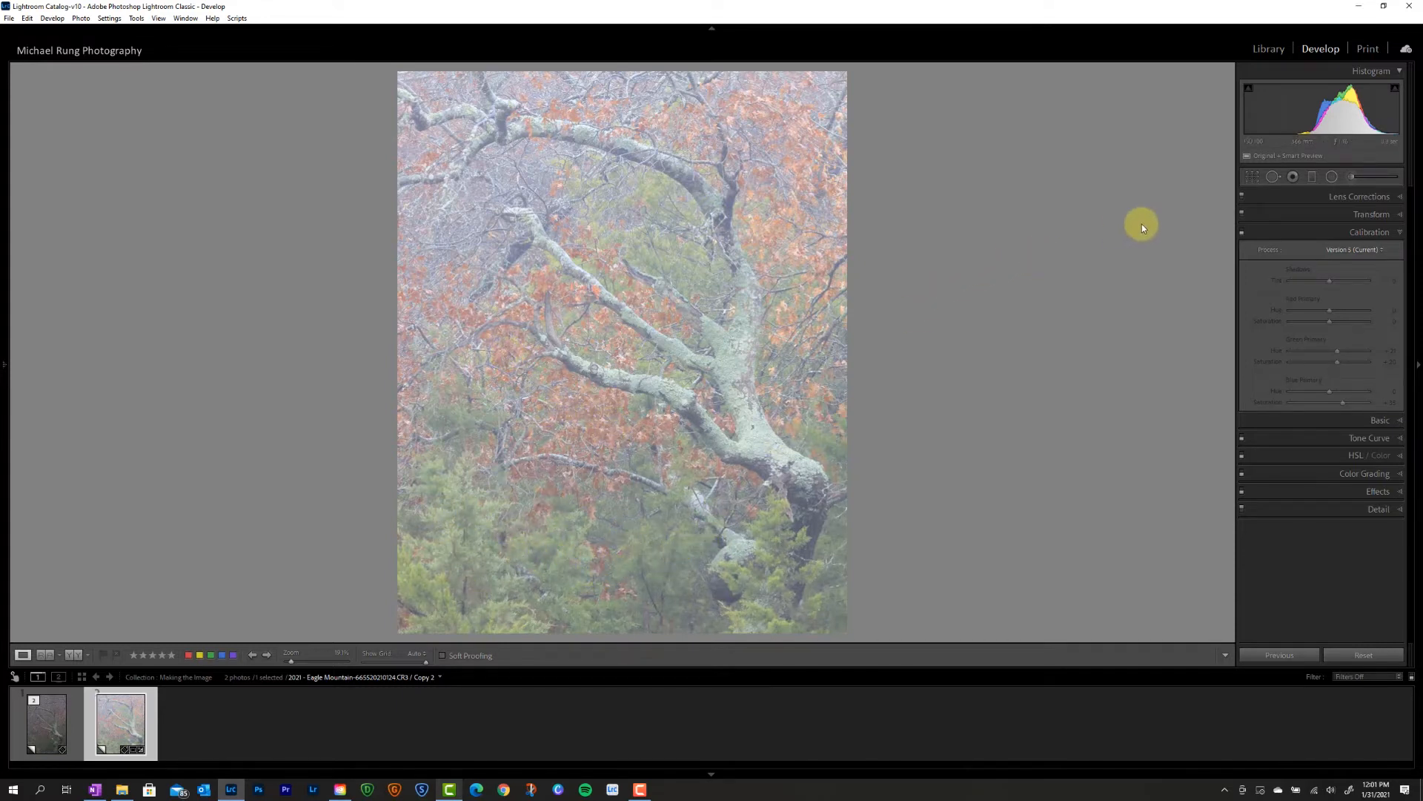
click(1243, 234)
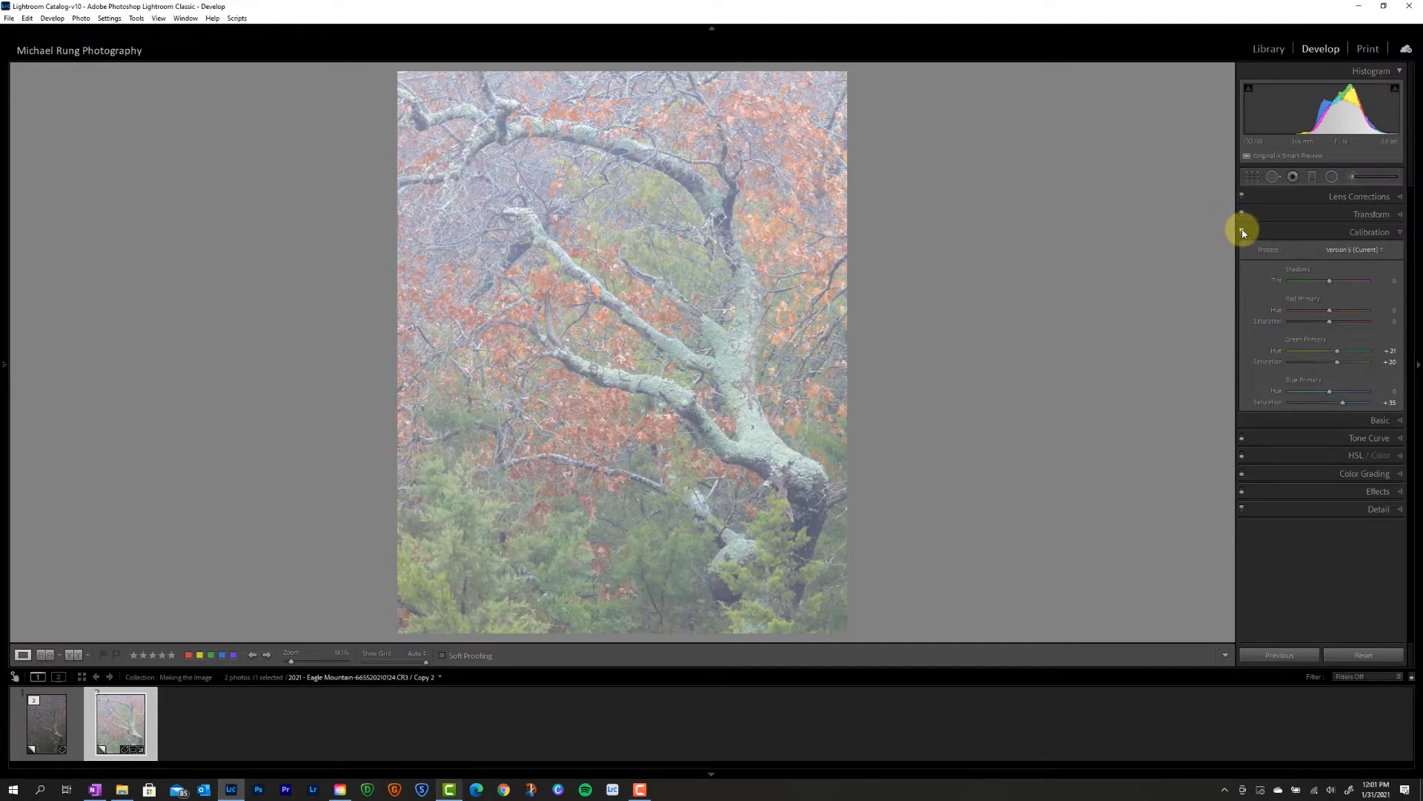
click(1243, 235)
click(1243, 235)
click(1243, 236)
click(1244, 236)
click(1243, 236)
click(1243, 236)
click(1260, 232)
Enable the HSL adjustments, comparing the photo with and without them, and review the hue and saturation settings
click(1325, 286)
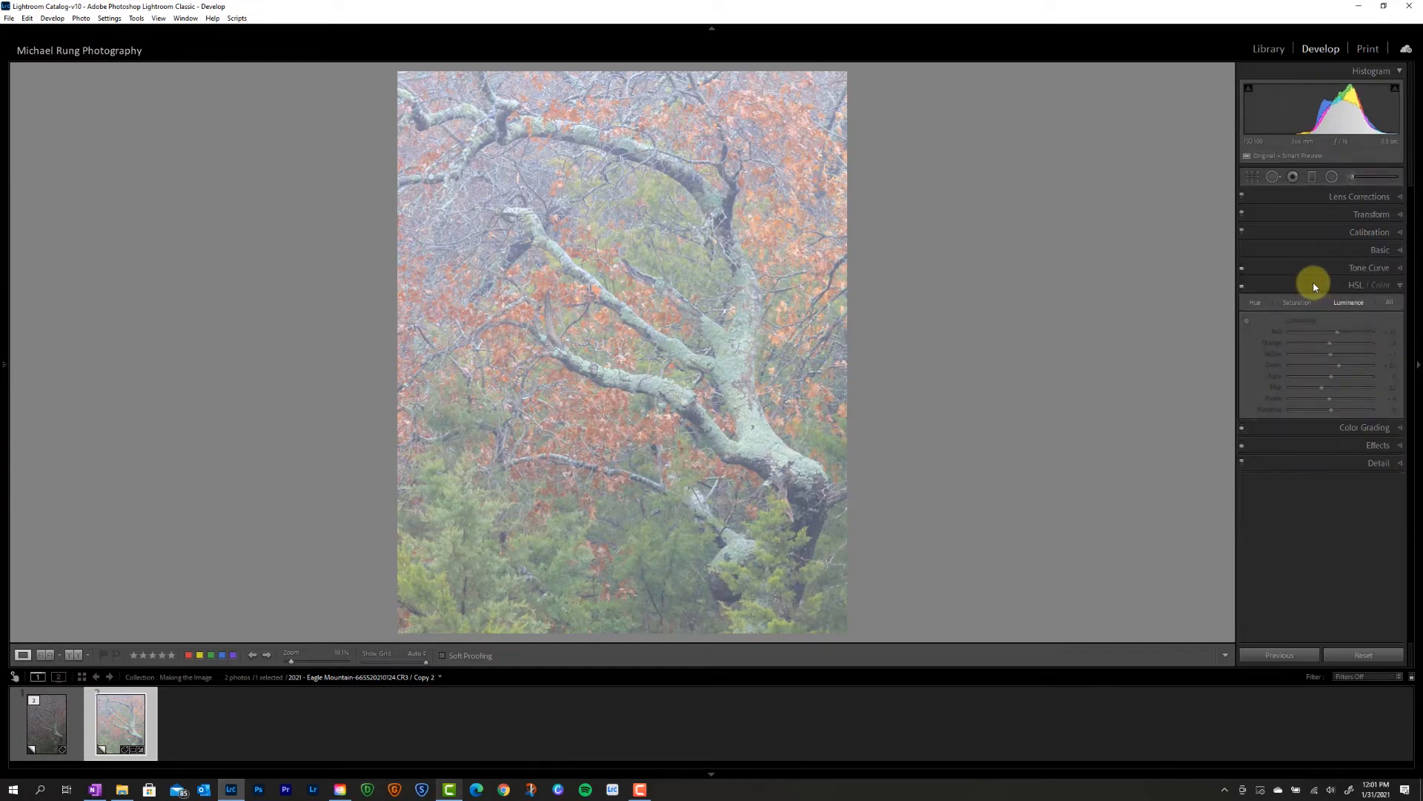
click(1243, 287)
click(1243, 287)
click(1243, 287)
click(1243, 287)
click(1244, 285)
click(1256, 303)
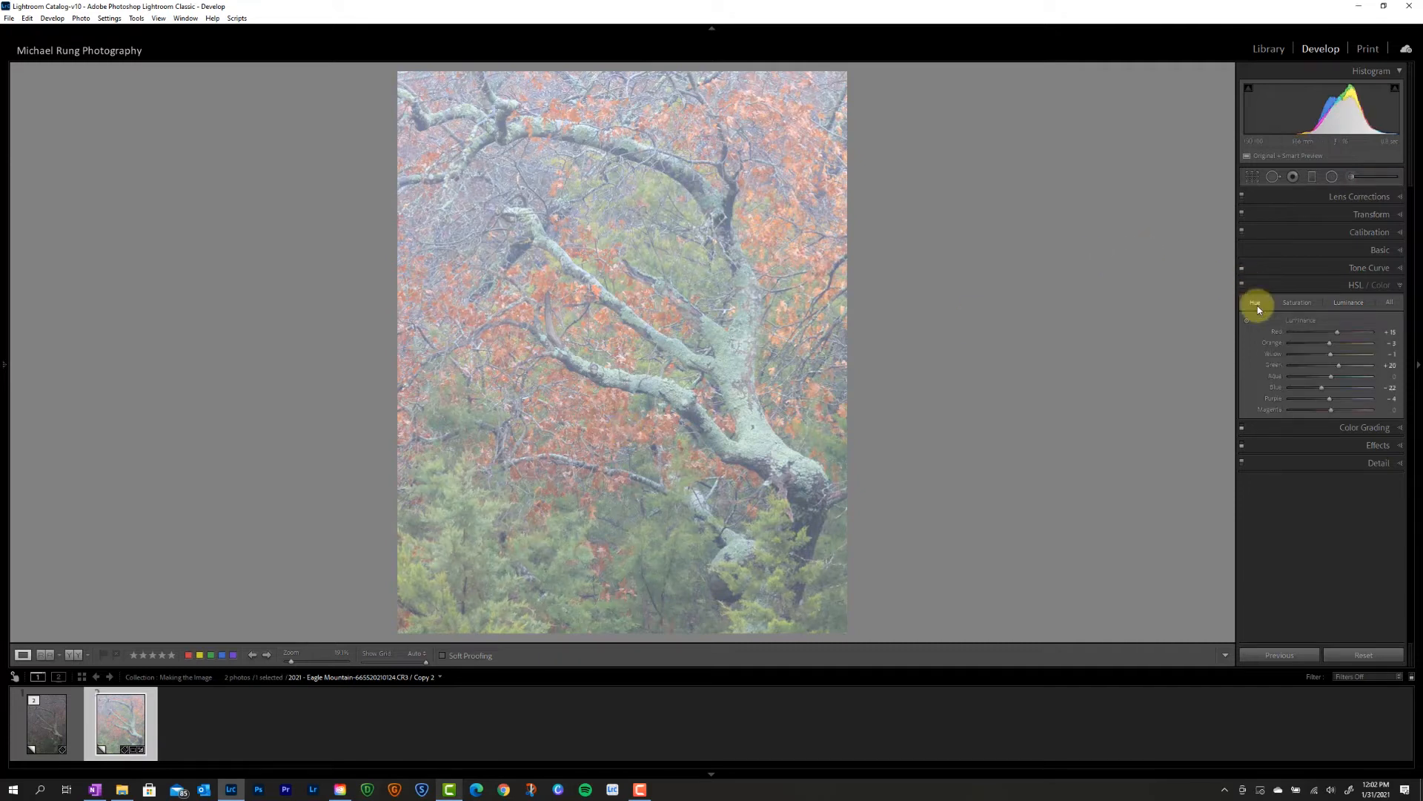
click(1307, 302)
Enable the Color Grading adjustments, comparing the photo with and without them
click(1347, 432)
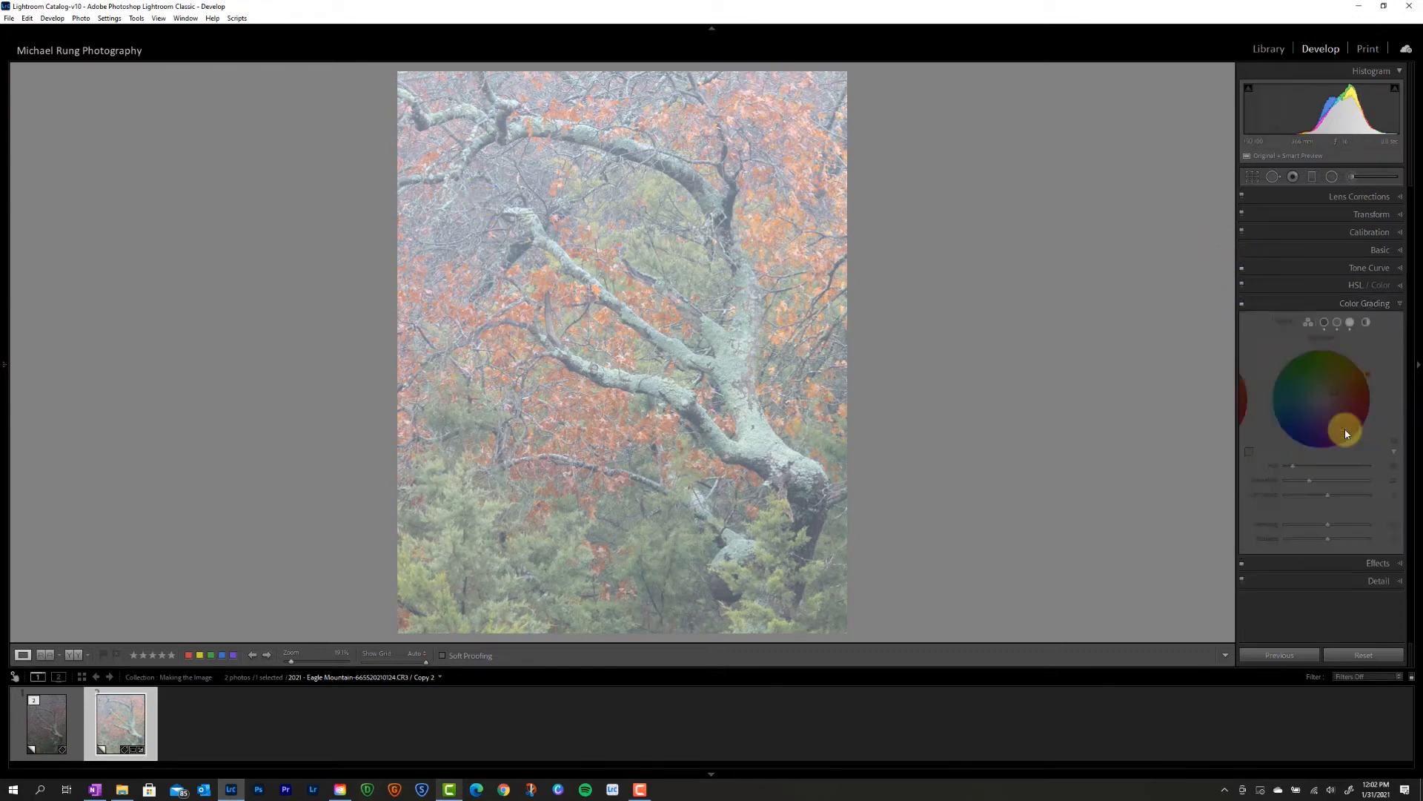
click(1242, 304)
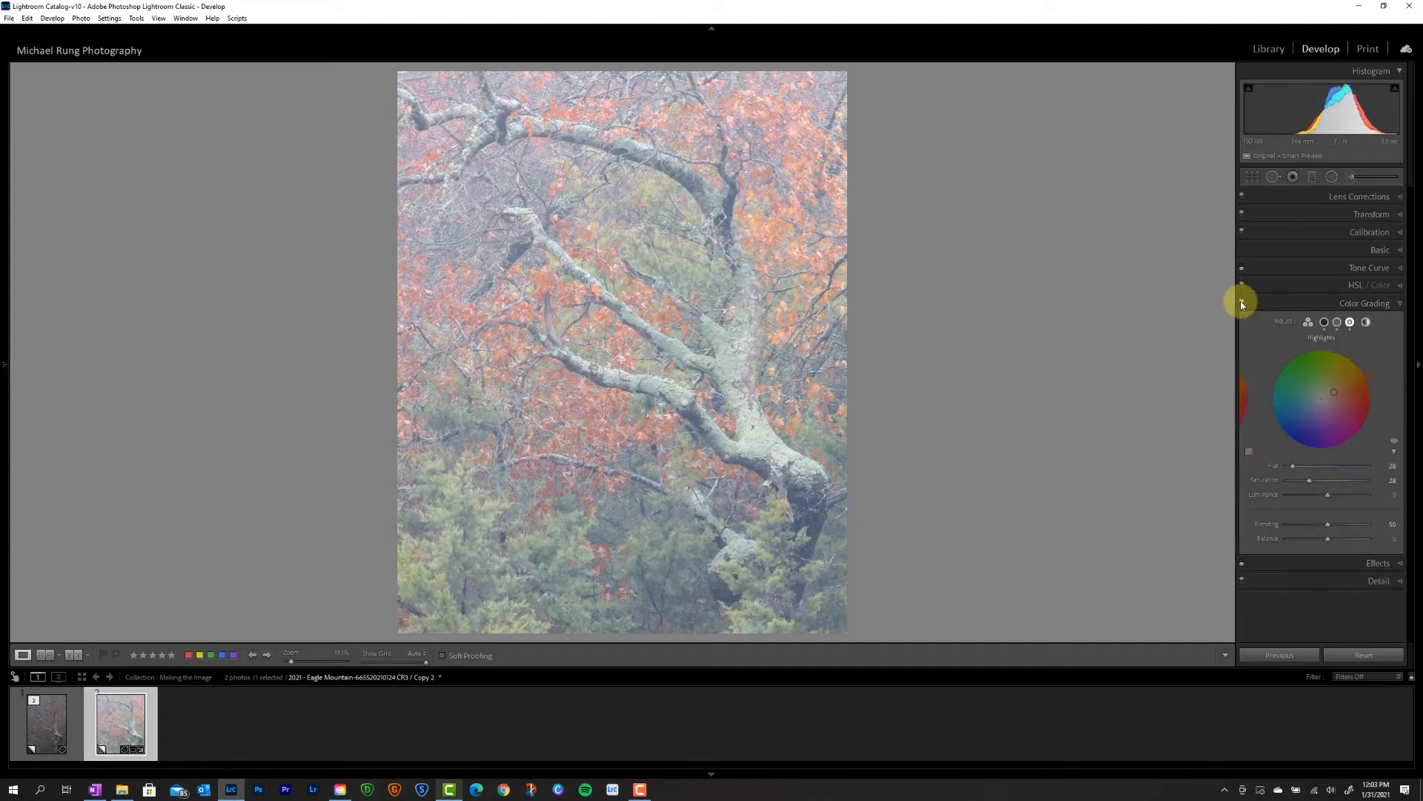
click(1242, 303)
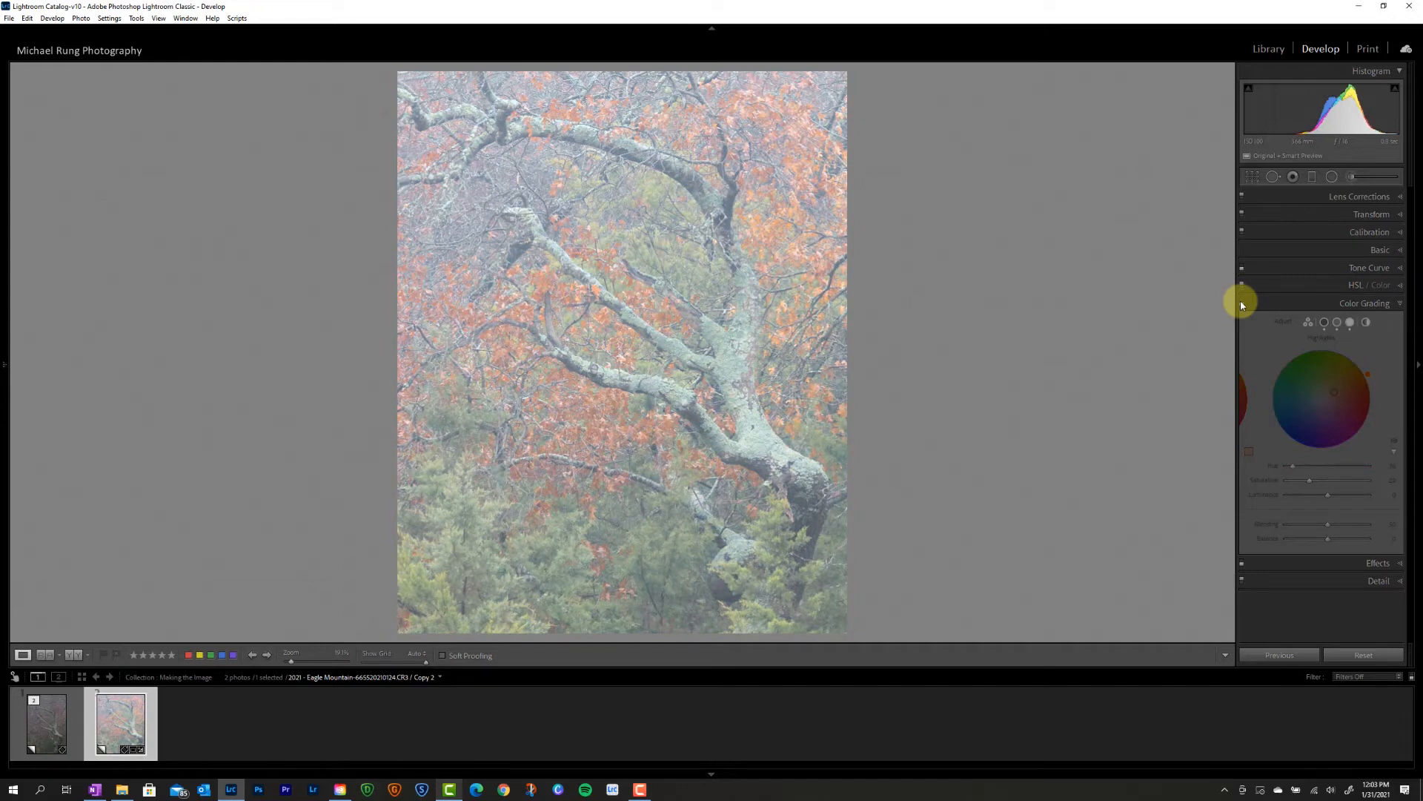
click(1243, 304)
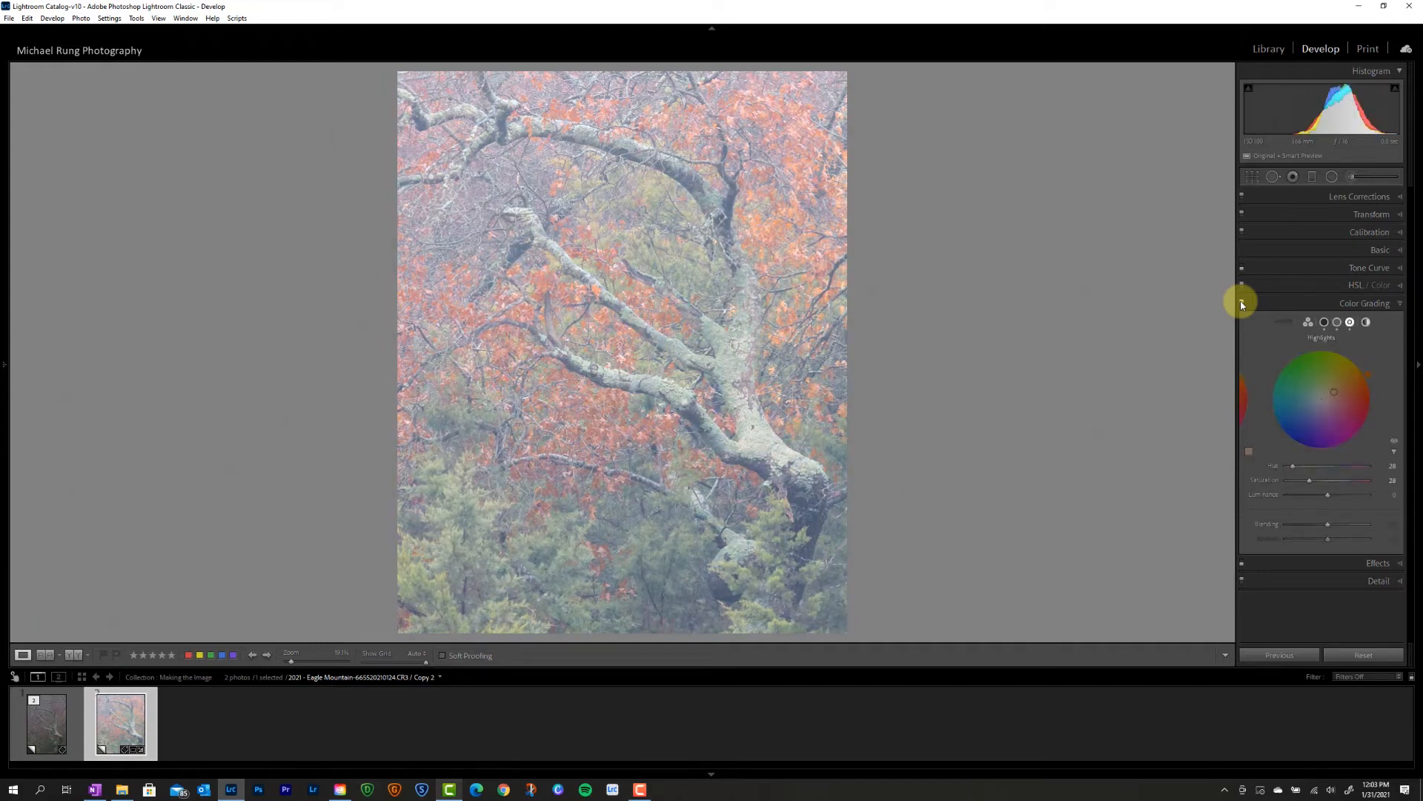
click(1242, 304)
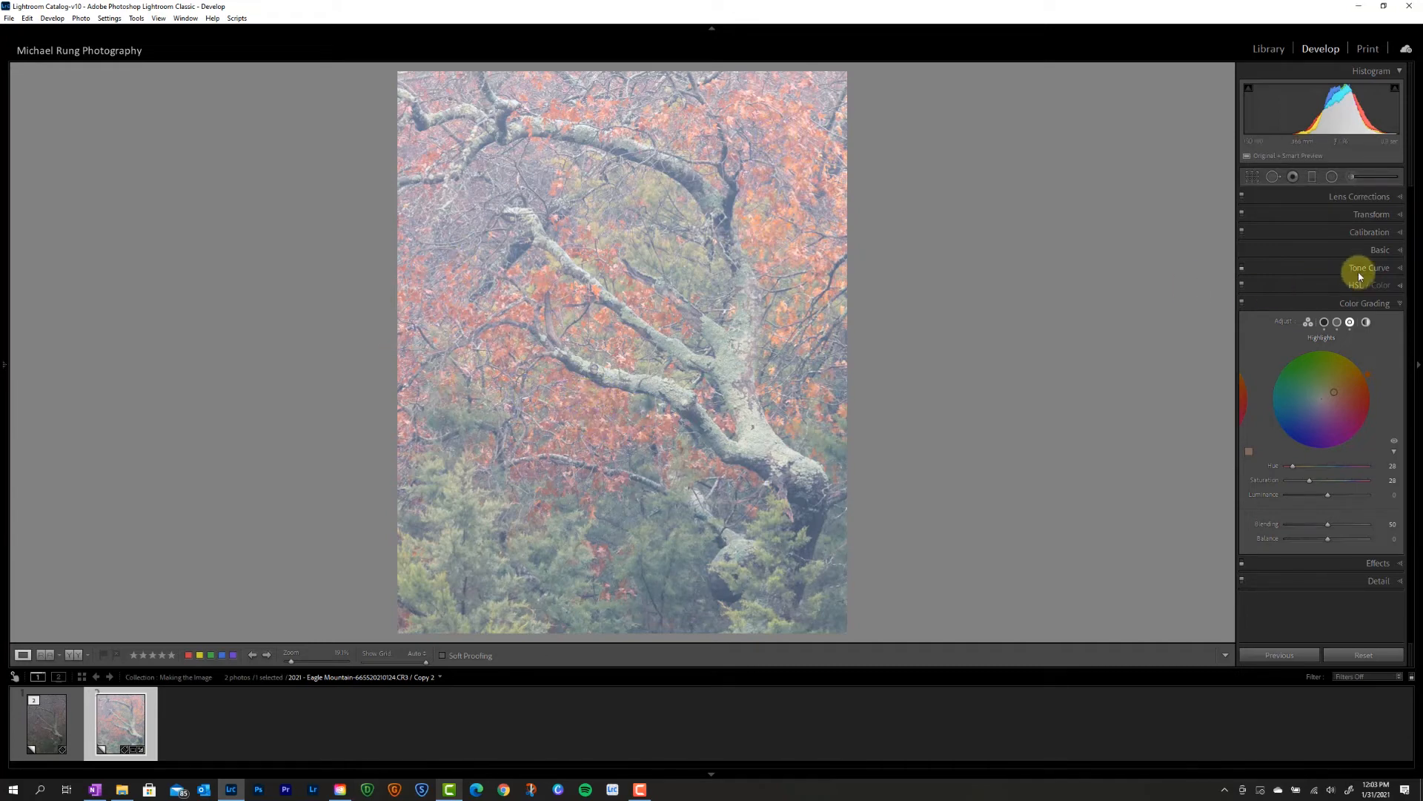
click(1334, 307)
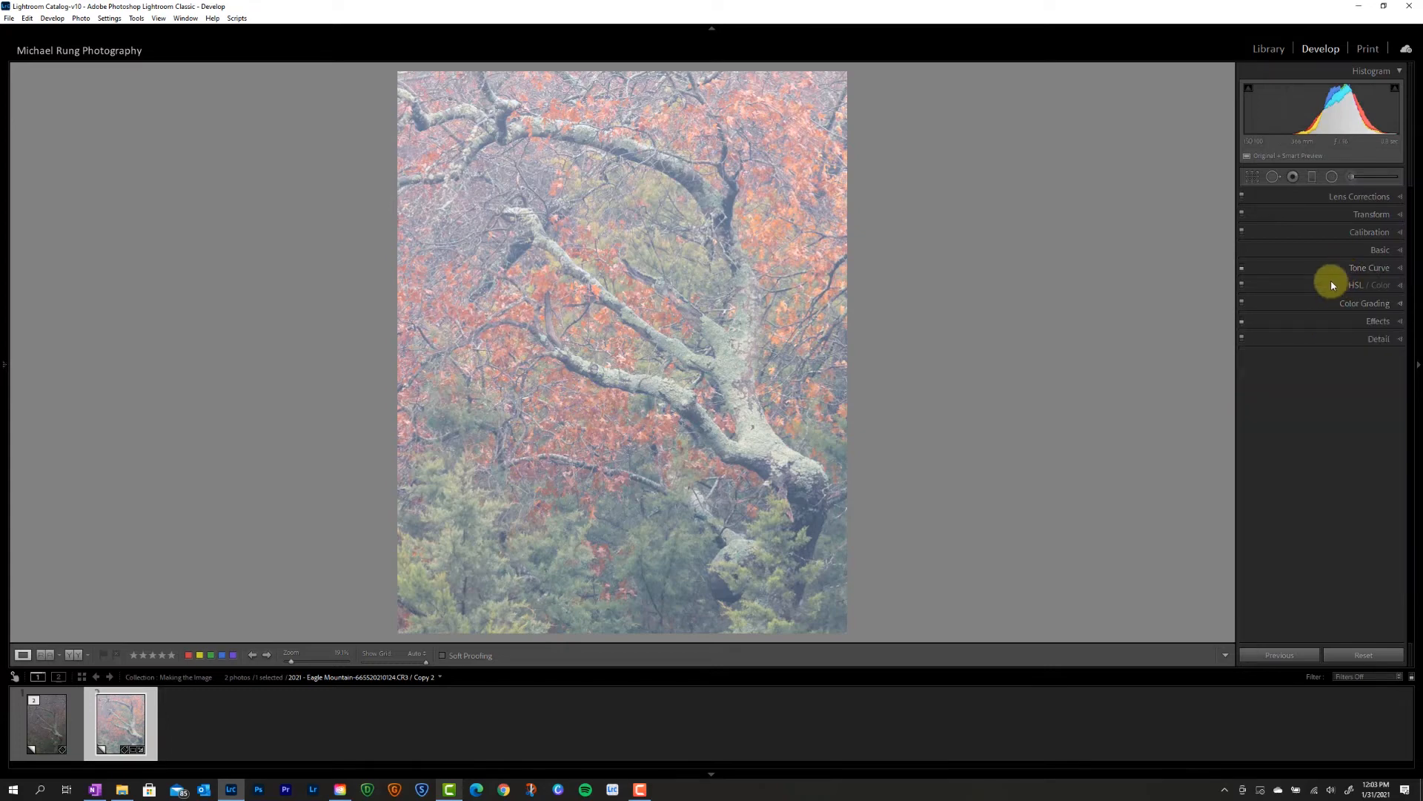
Enable the custom Tone Curve on the photo and review its points
click(1339, 271)
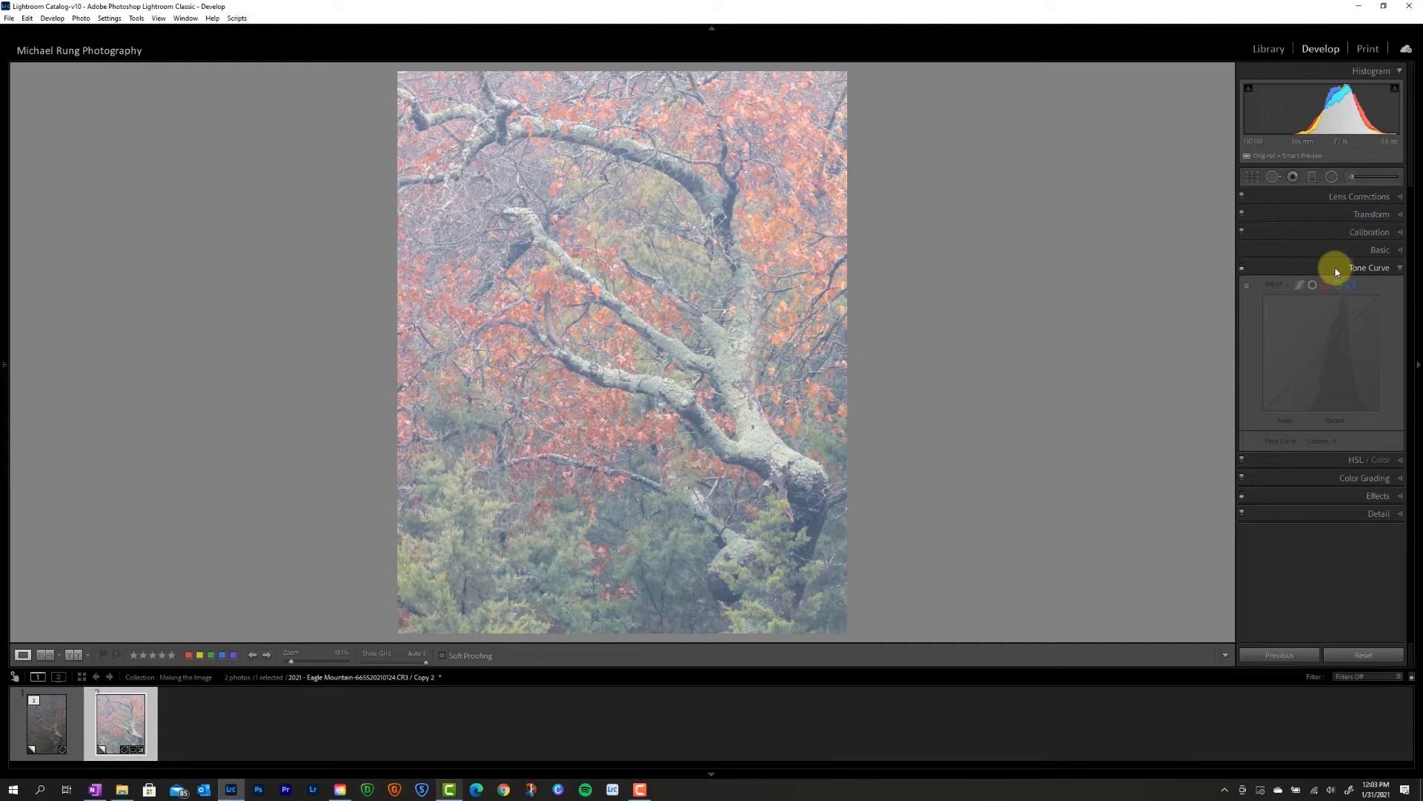
click(1243, 268)
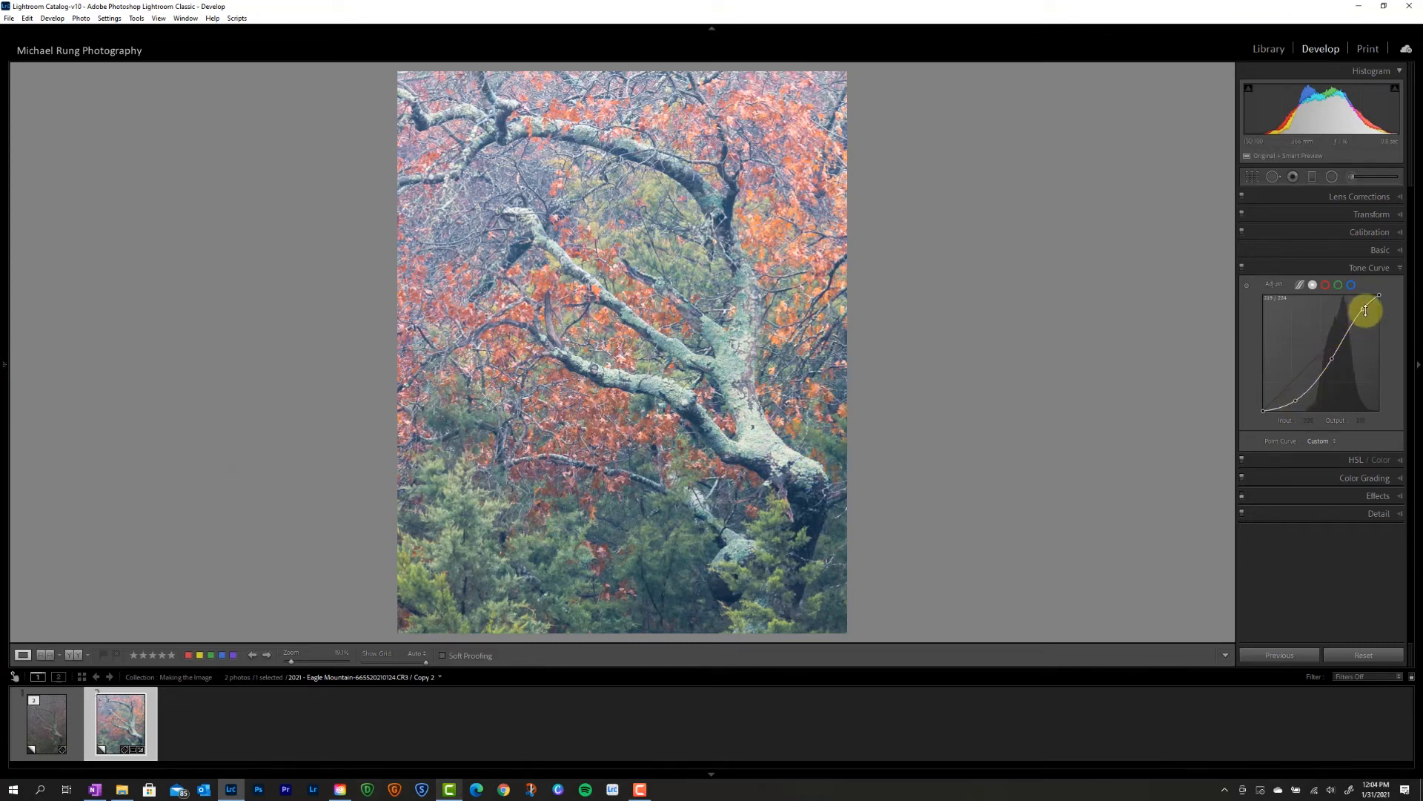
click(1337, 270)
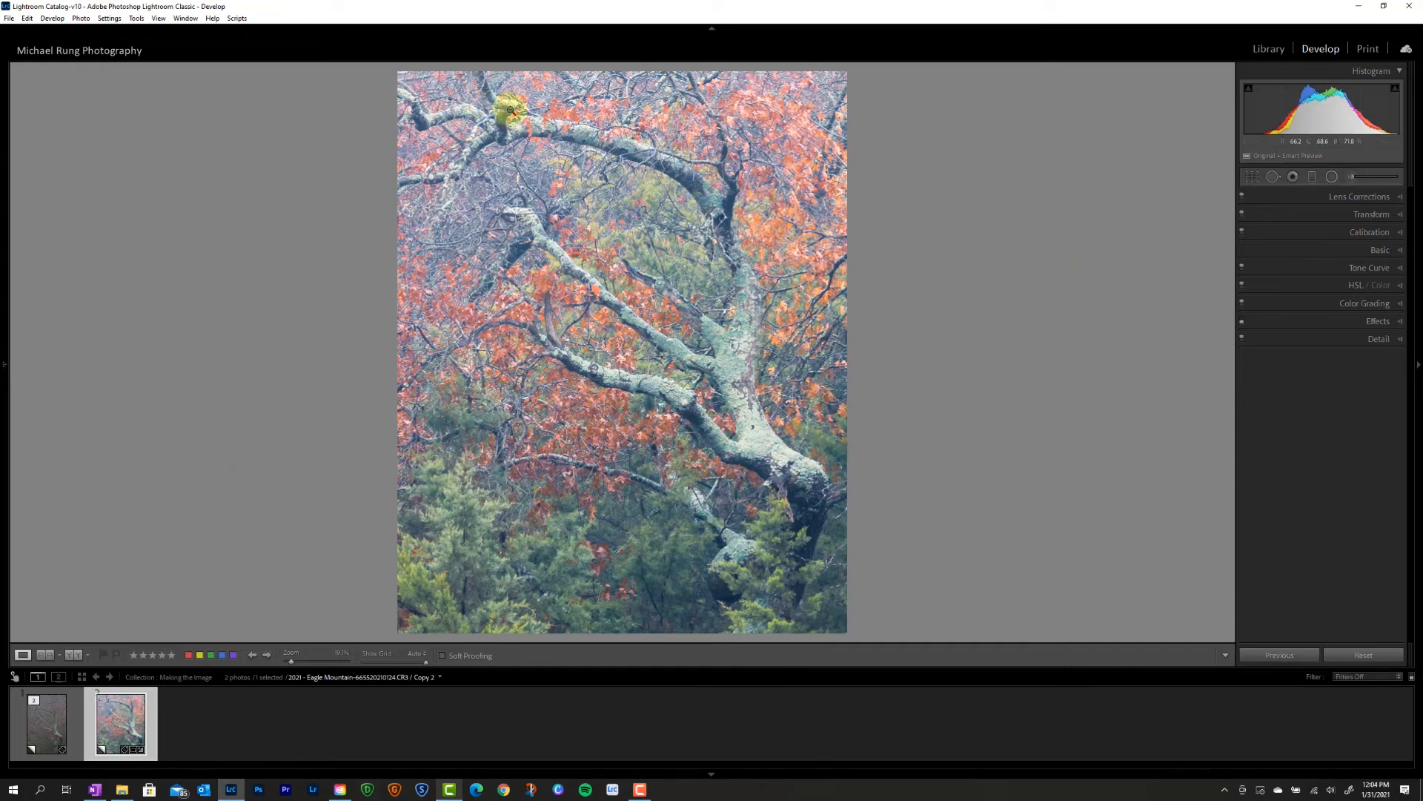
Enable the radial filters on the photo, comparing the image with and without them
click(1331, 178)
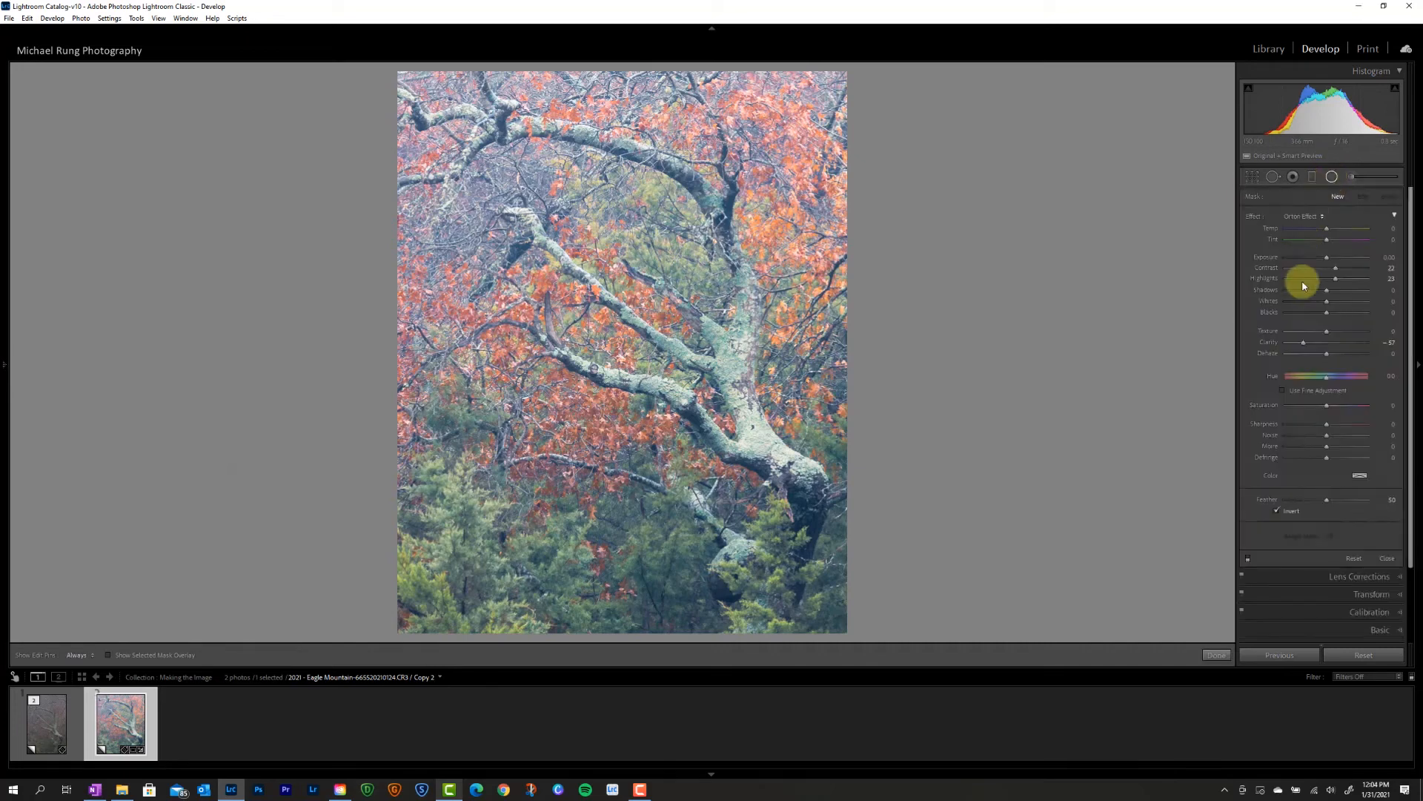
click(1247, 558)
click(1248, 558)
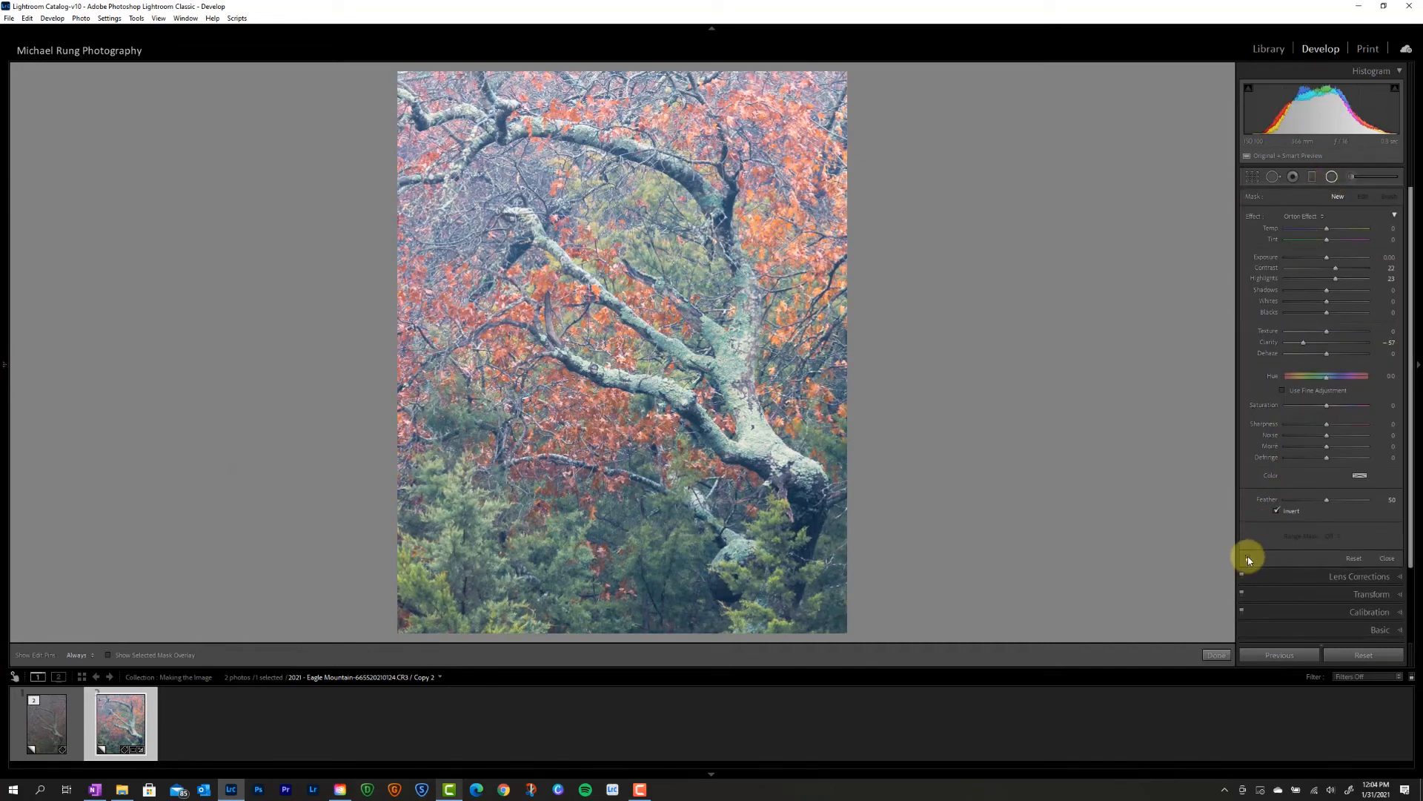
click(1248, 558)
click(1247, 558)
click(1247, 558)
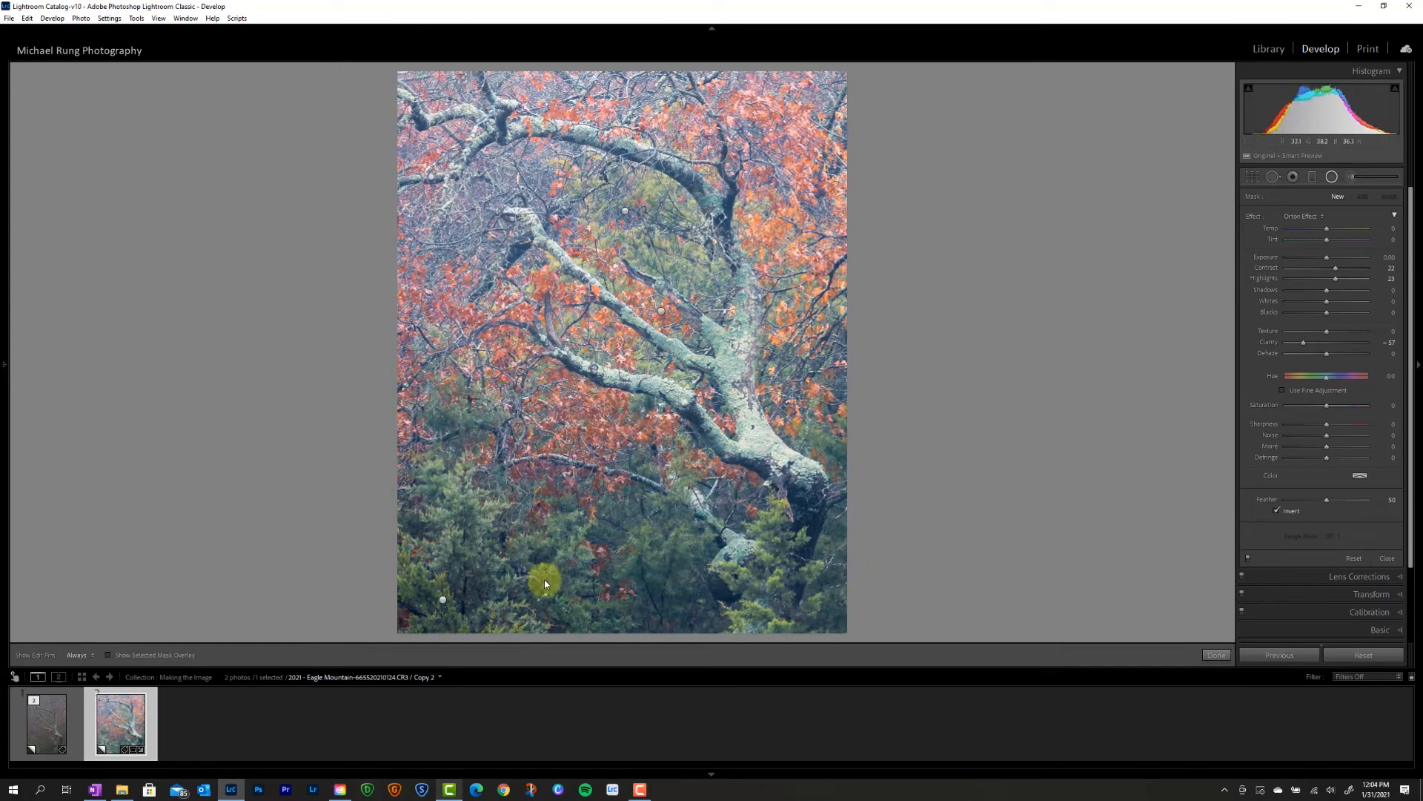
Inspect the coverage of each radial filter, including the full extent of the central one, and finish with the filters
mouse_move(443, 599)
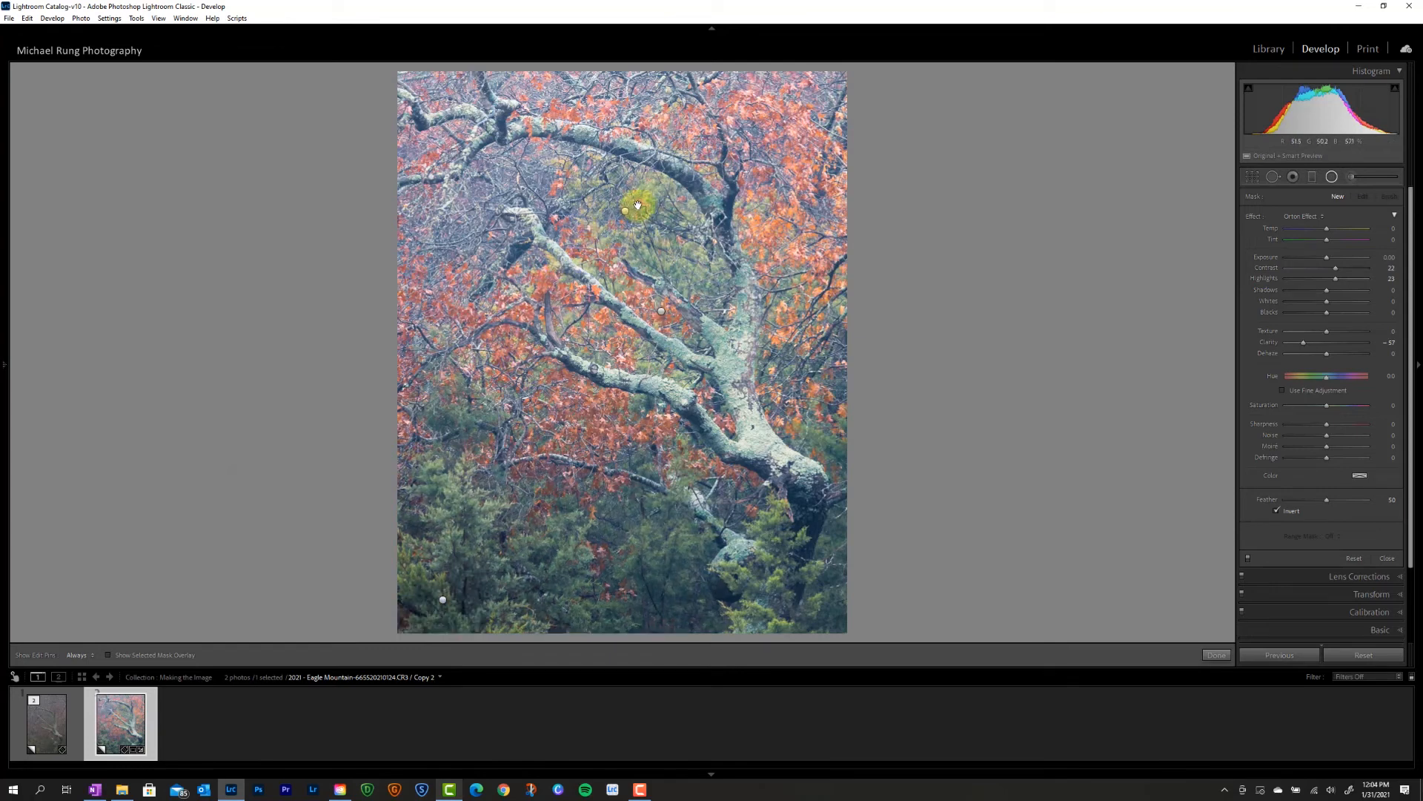
mouse_move(626, 212)
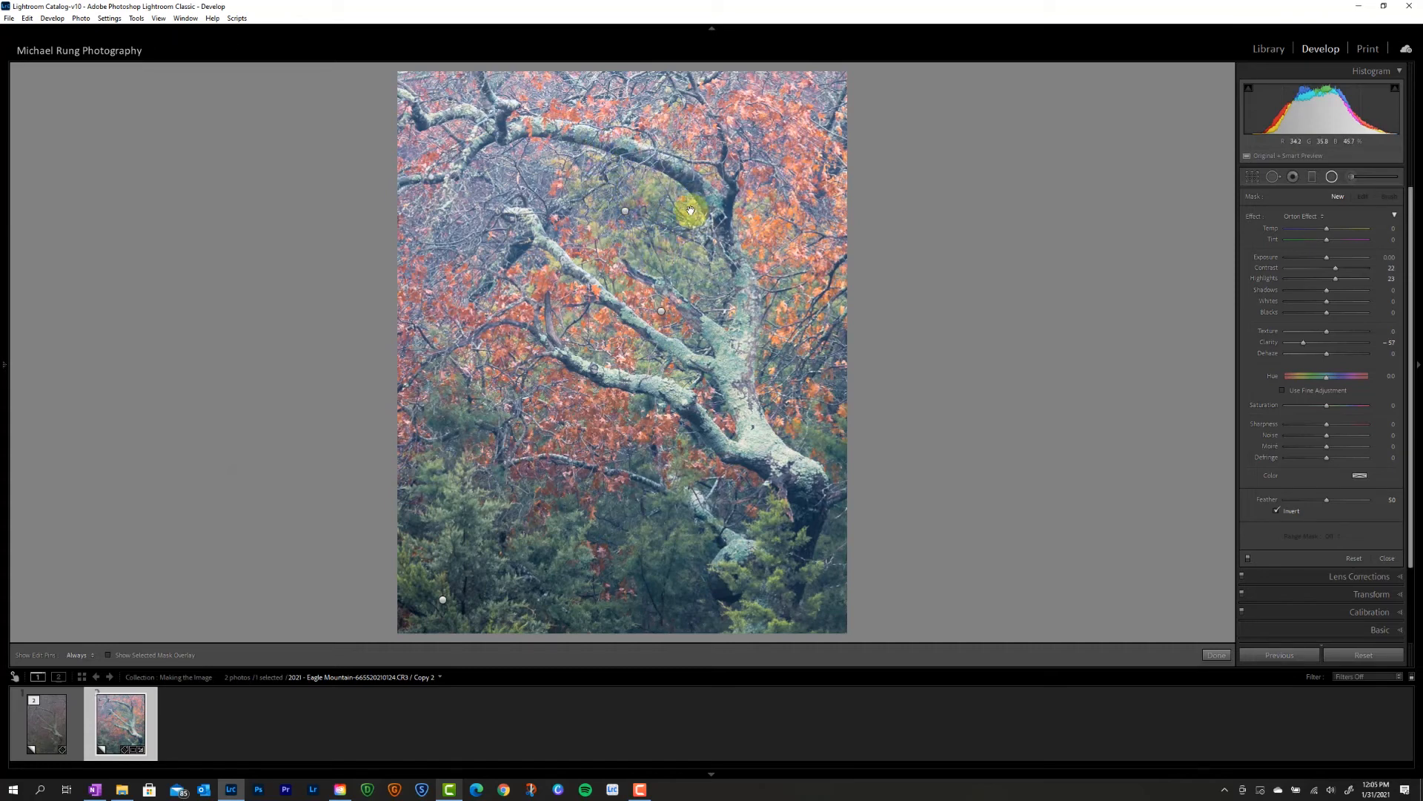
click(660, 310)
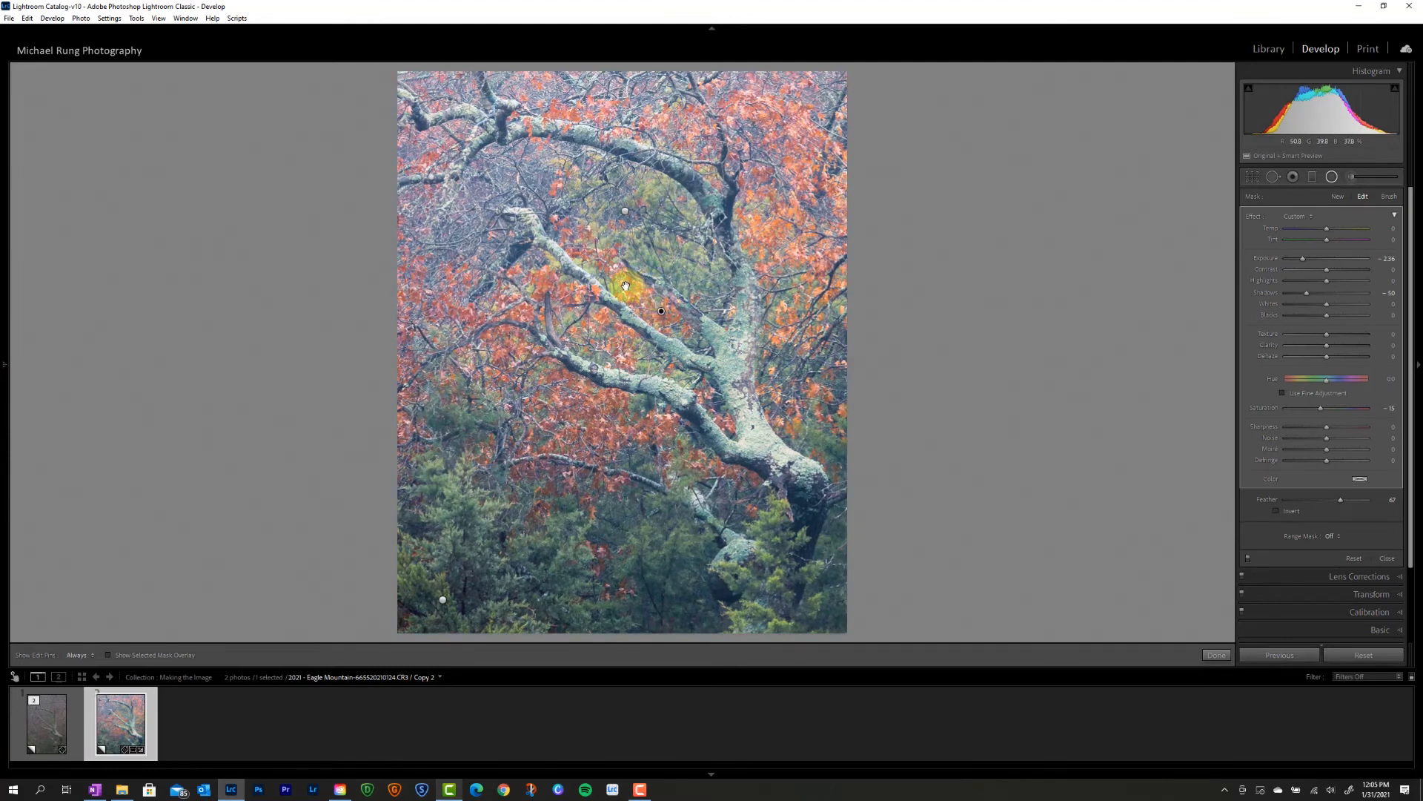
key(ctrl+minus)
key(ctrl+minus)
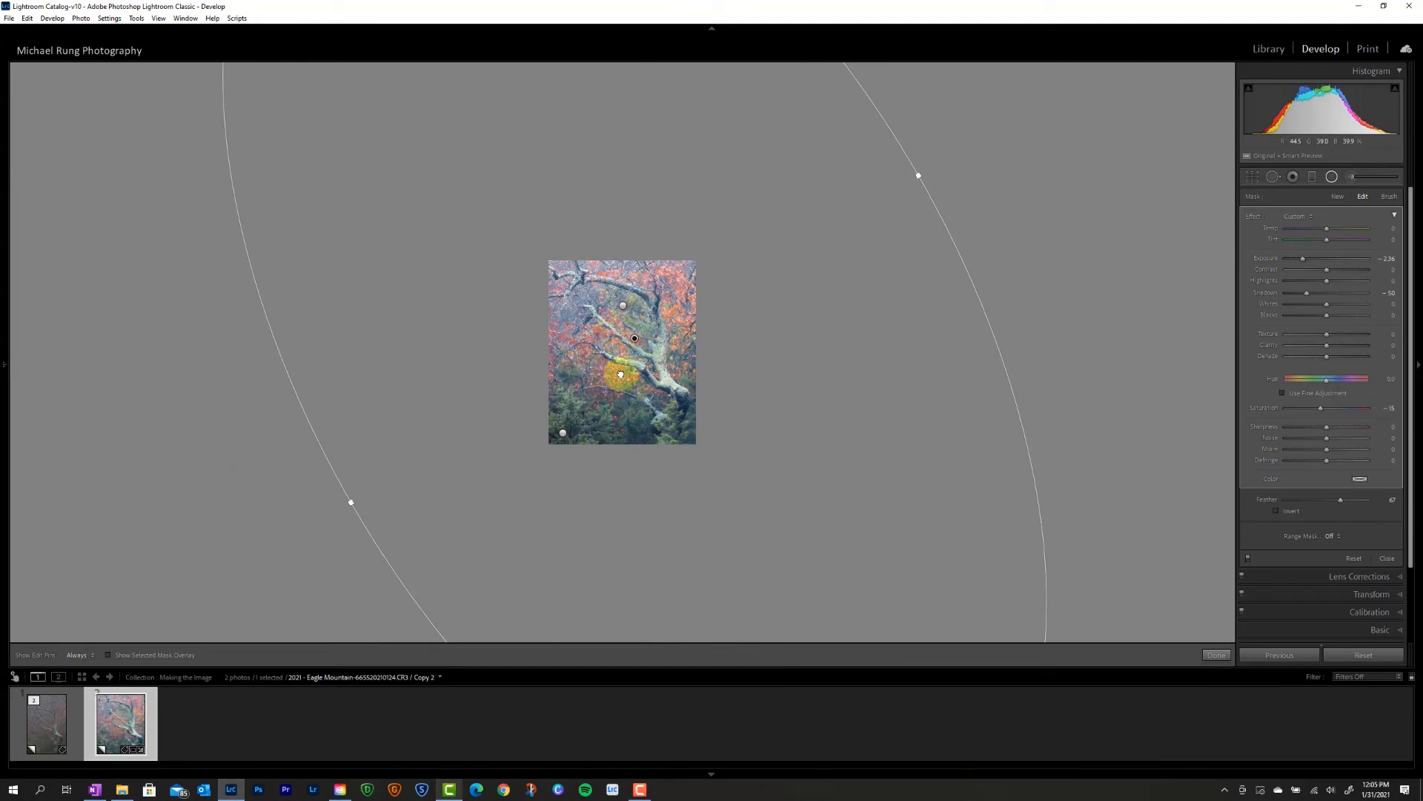
key(ctrl+equal)
click(1218, 655)
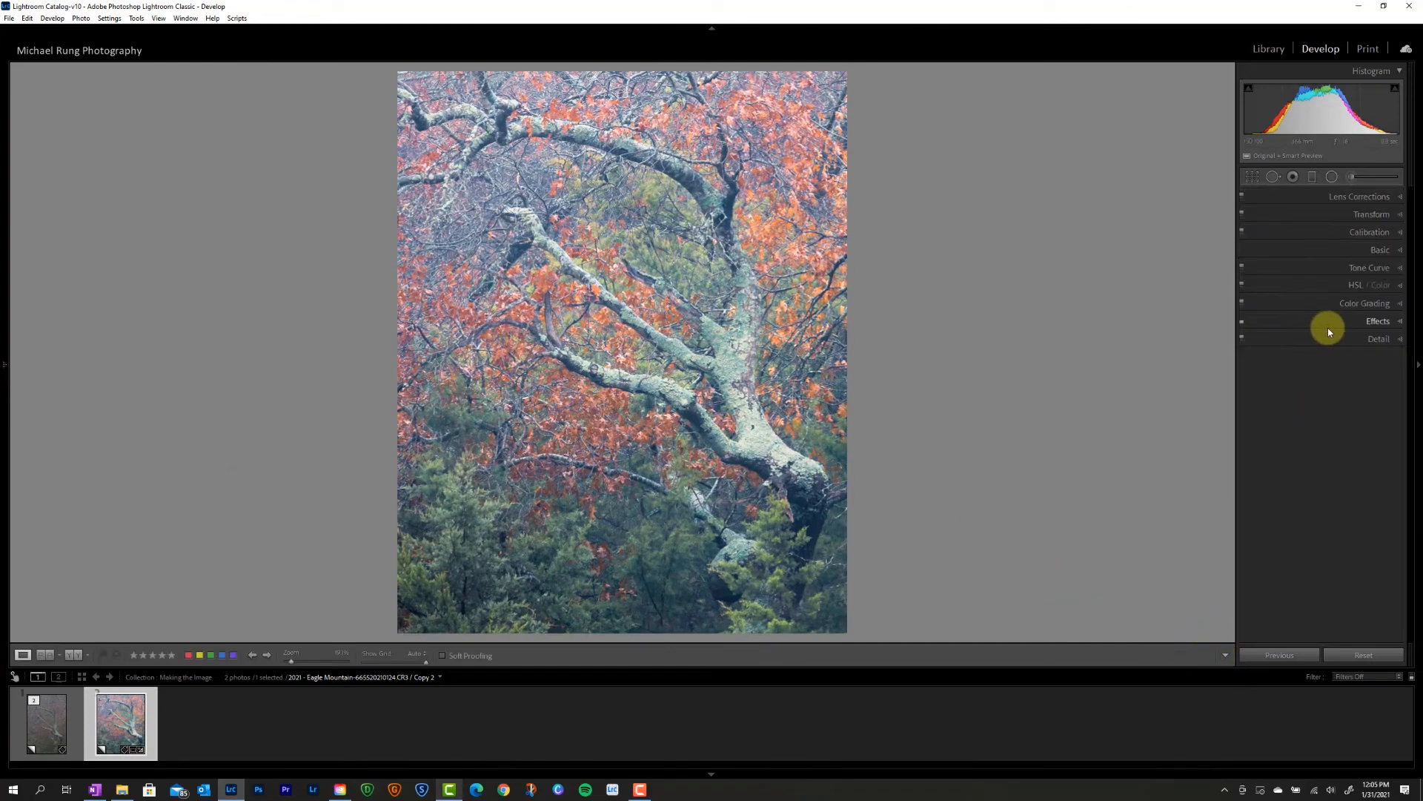
Enable the Effects adjustments with a before-and-after check, and show the edited copy beside the reference photo
click(1328, 326)
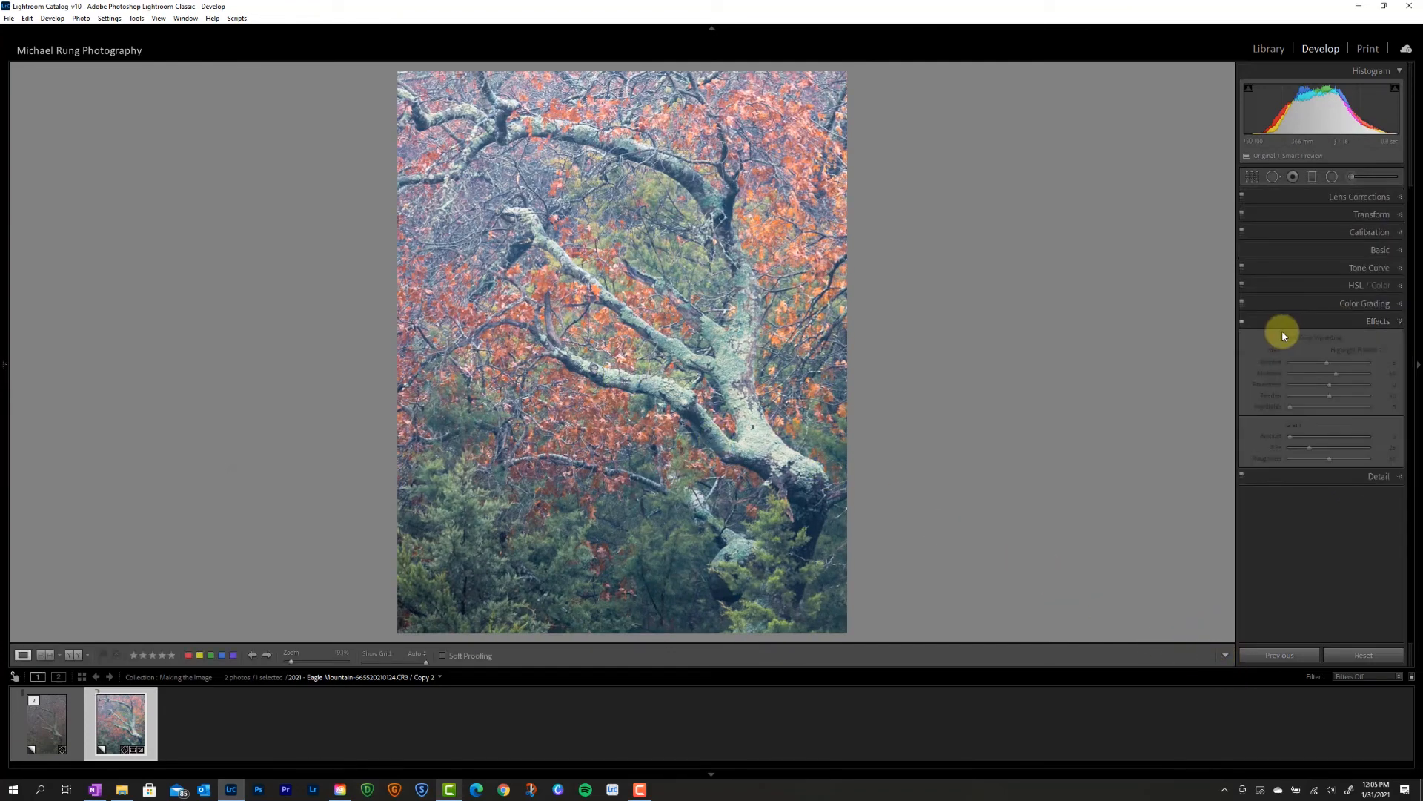
click(1243, 320)
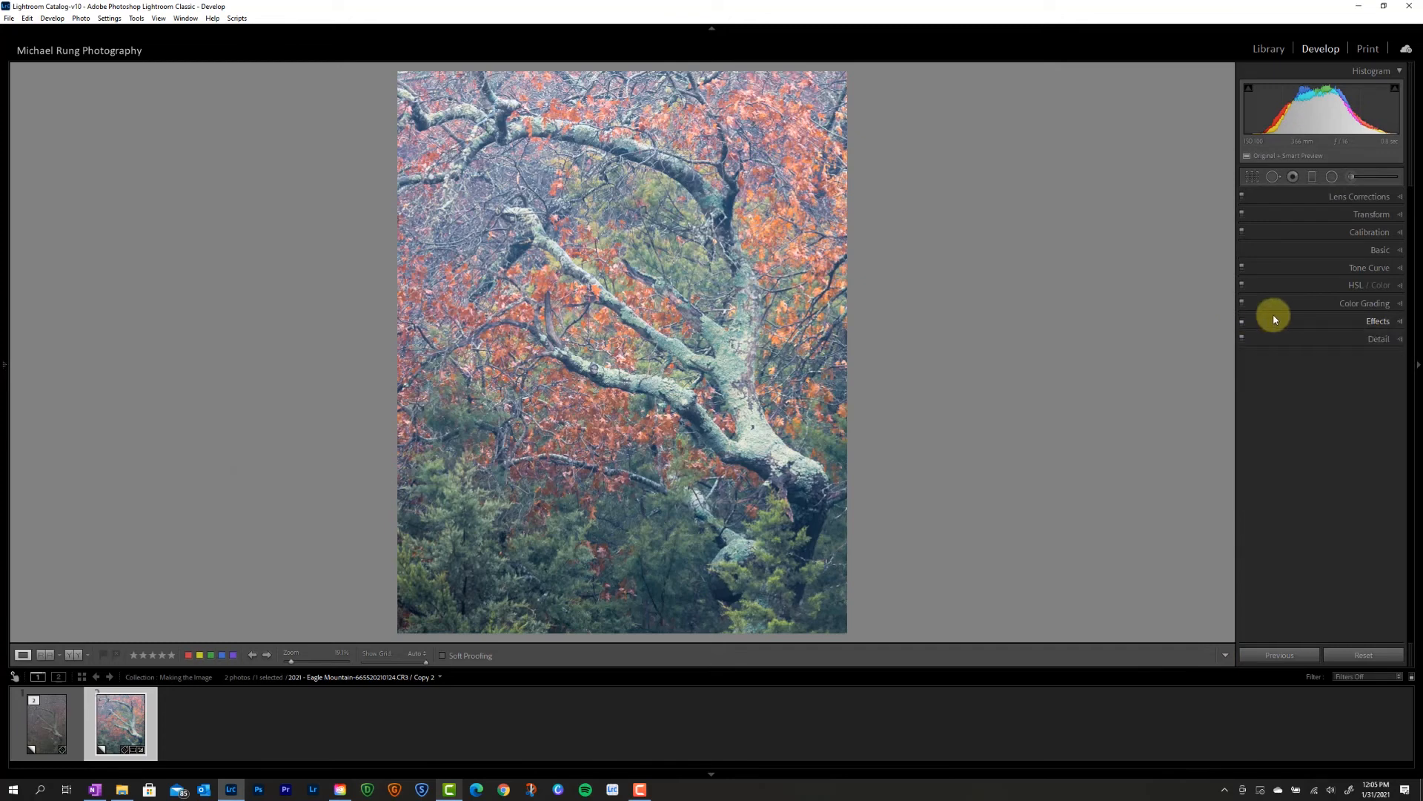
click(1242, 320)
click(1242, 320)
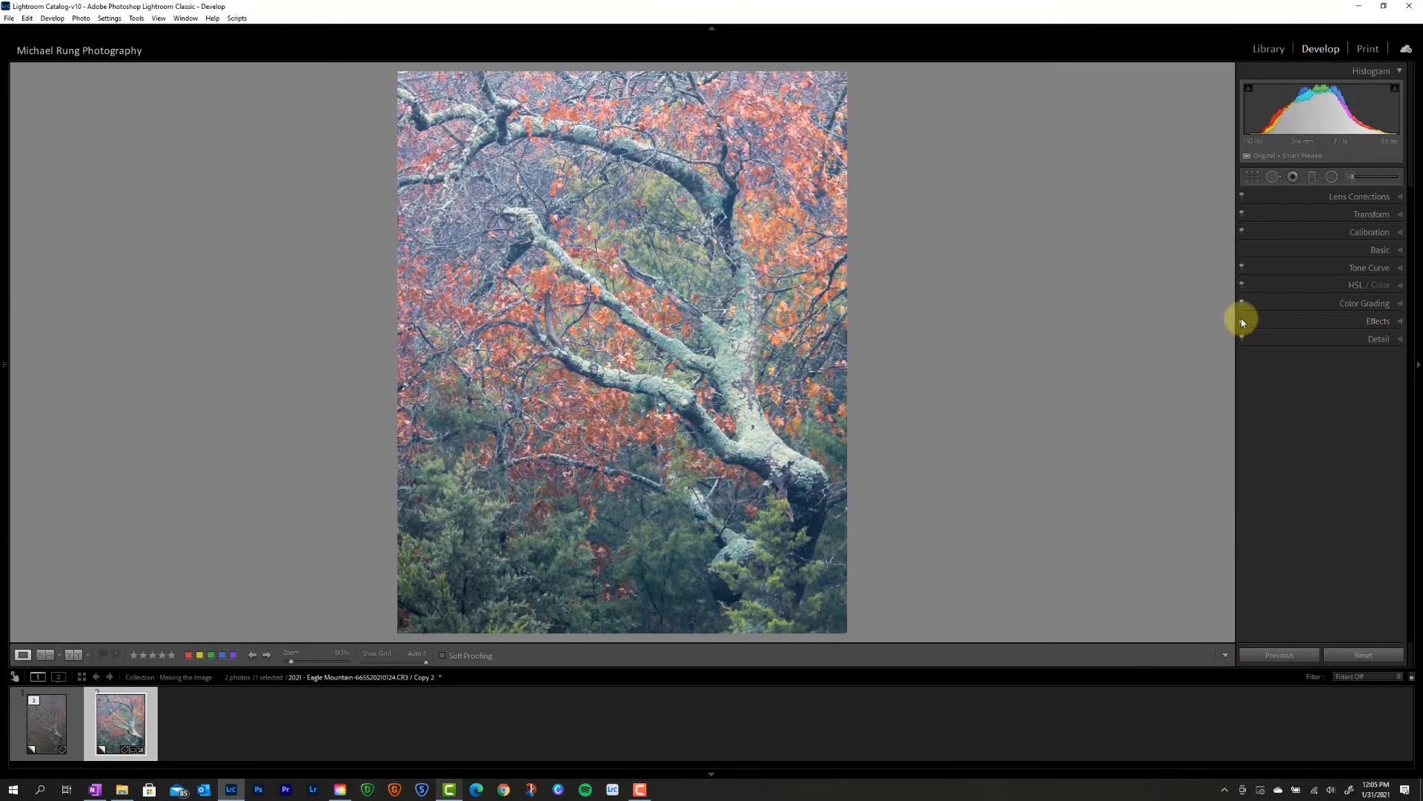
click(1242, 321)
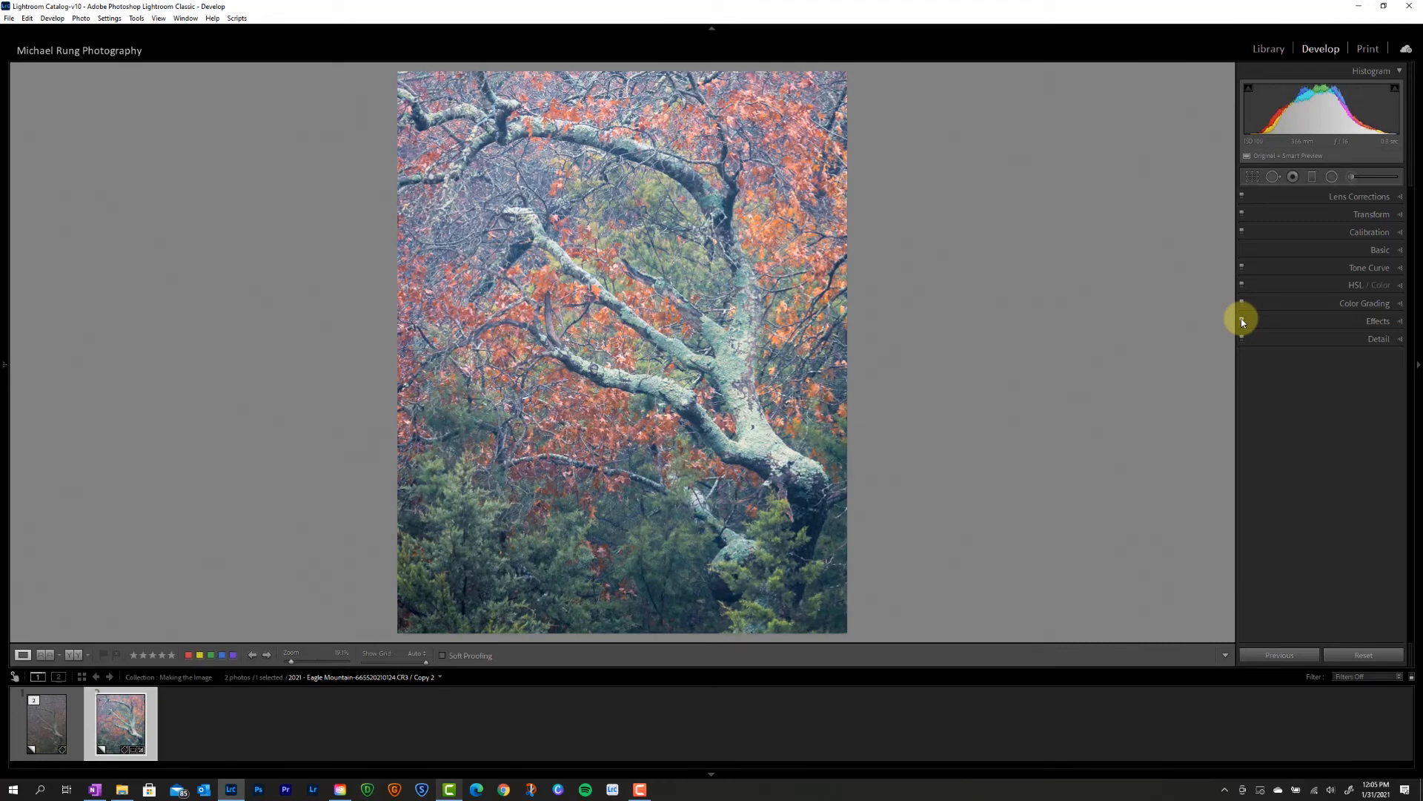
click(45, 654)
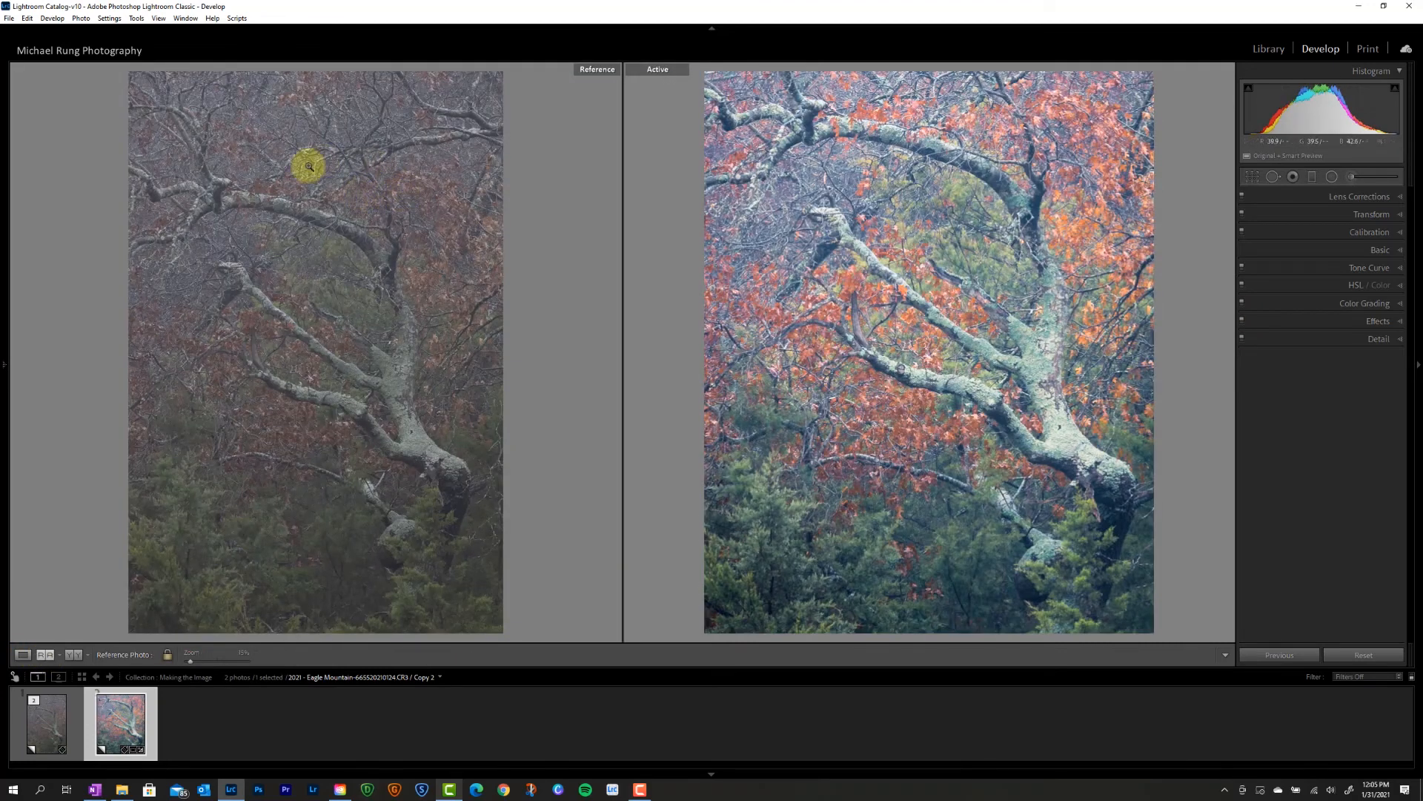